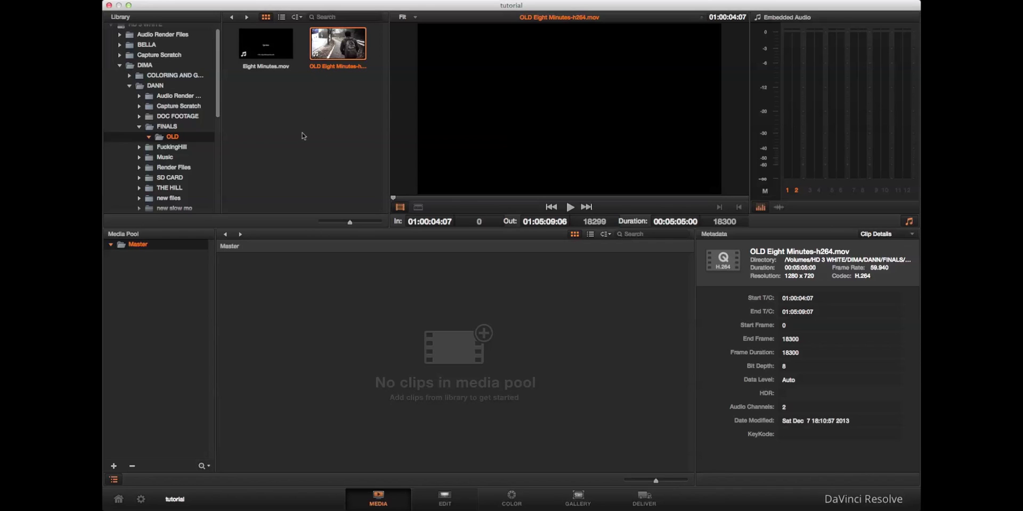
Step: Run scene cut detection on the clip OLD Eight Minutes-h264.mov
right_click(331, 49)
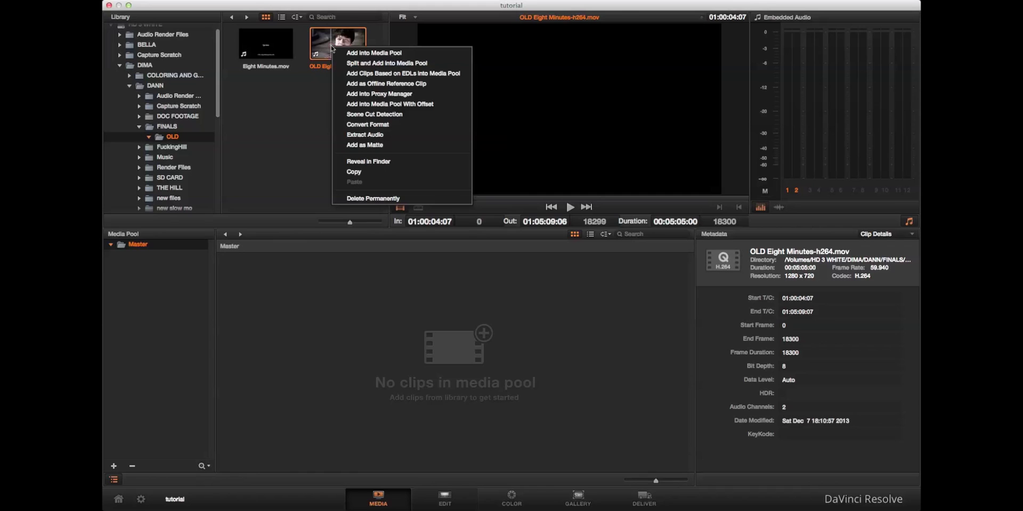
click(272, 114)
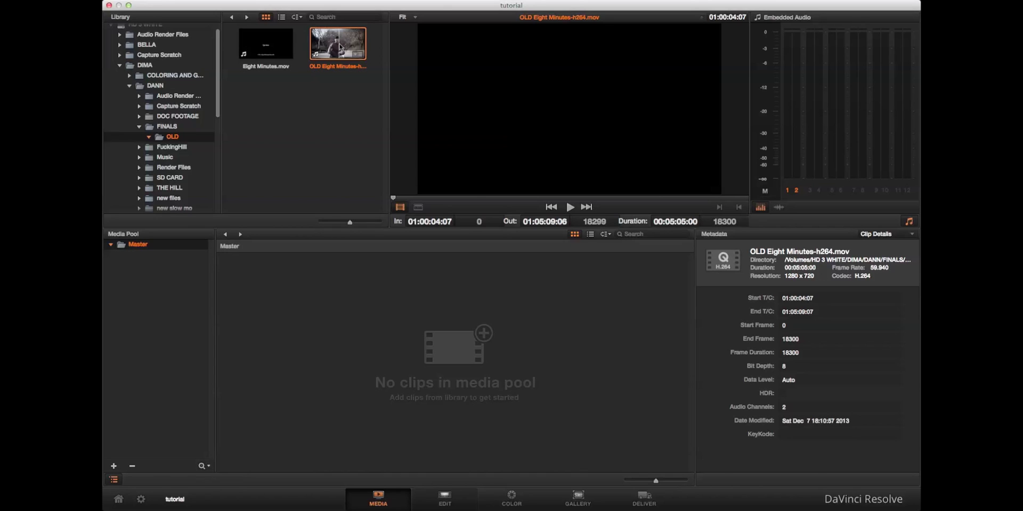
right_click(343, 47)
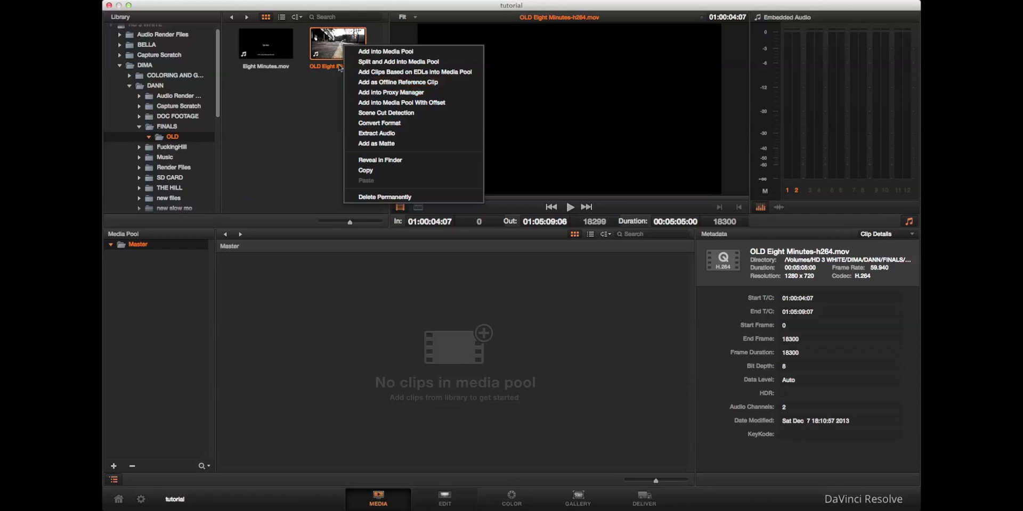
click(404, 114)
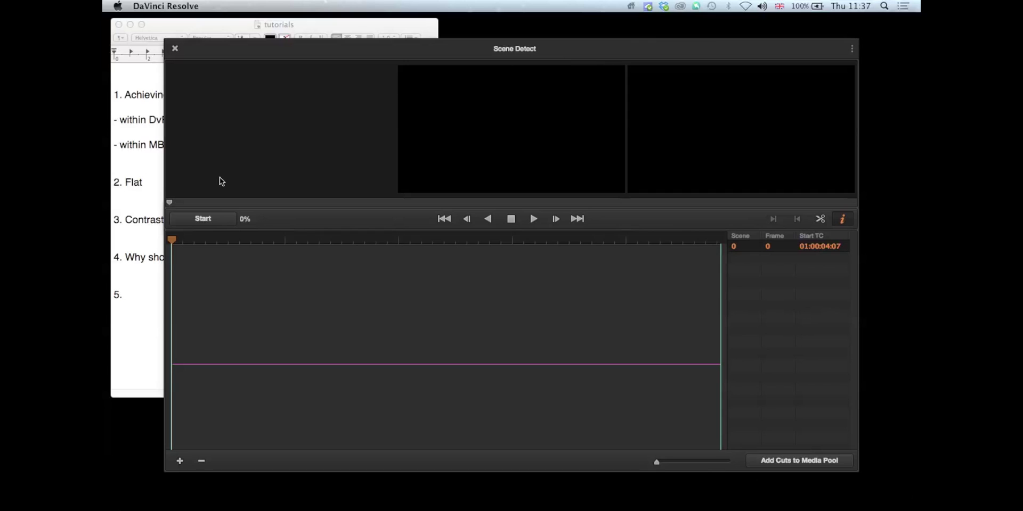
click(203, 219)
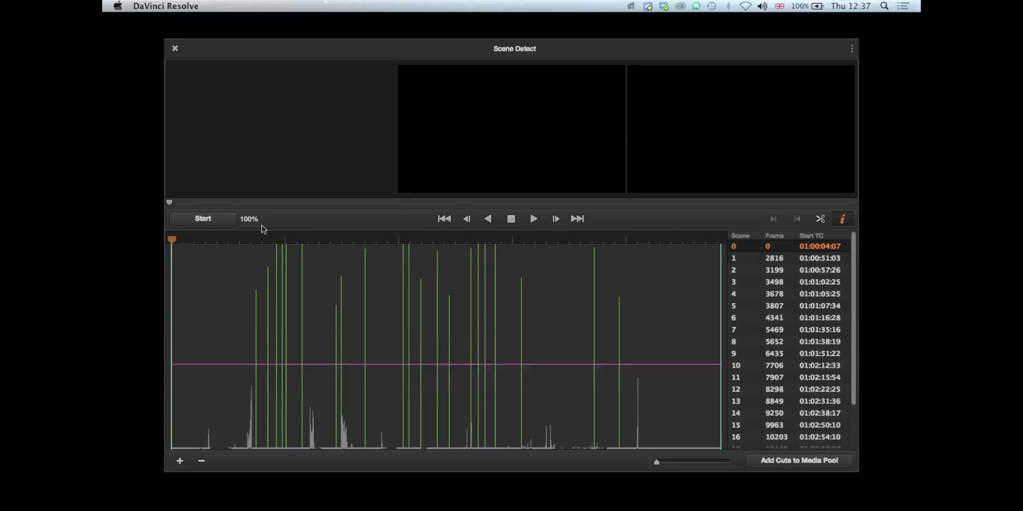
Step: Check the frames at the first few detected cuts, up to scene 6 of the scene graph
click(256, 272)
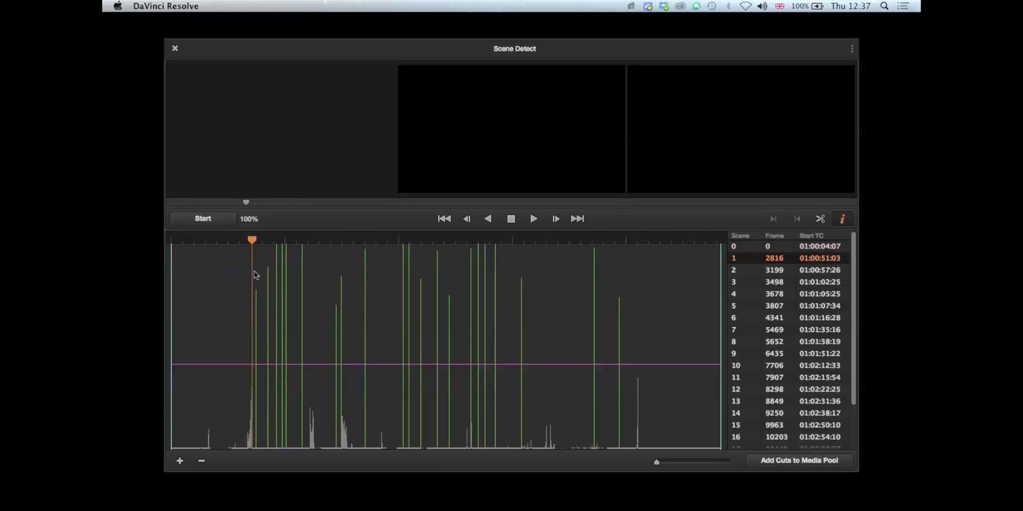
click(277, 274)
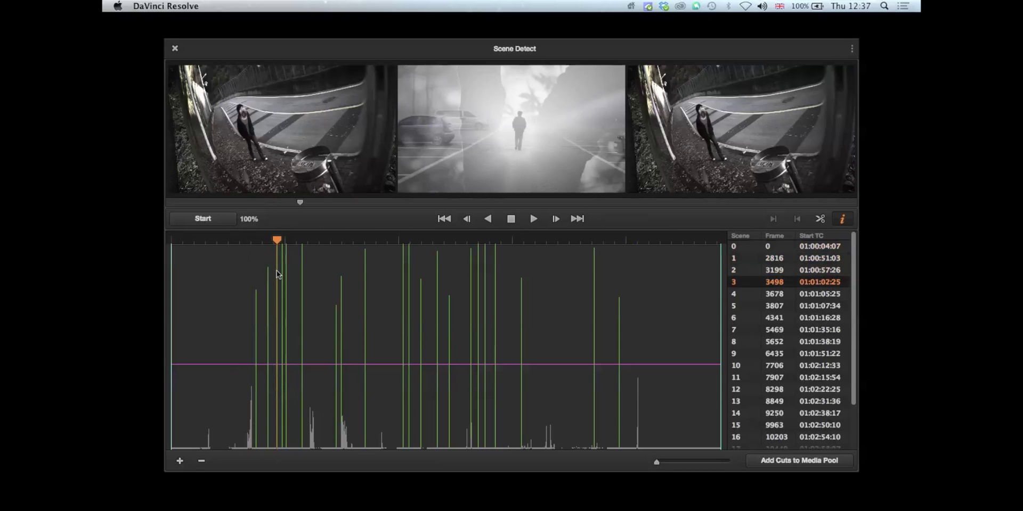
click(298, 272)
click(302, 274)
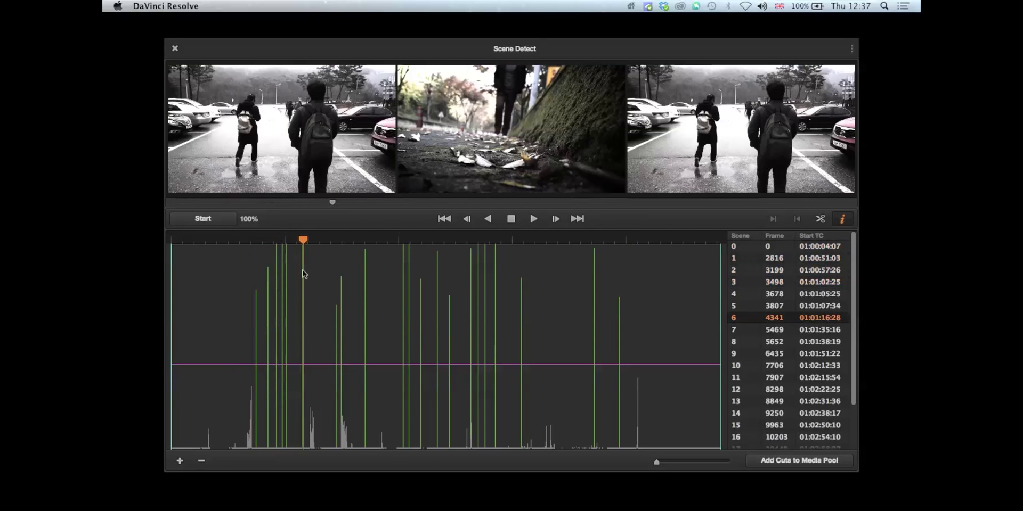
click(300, 274)
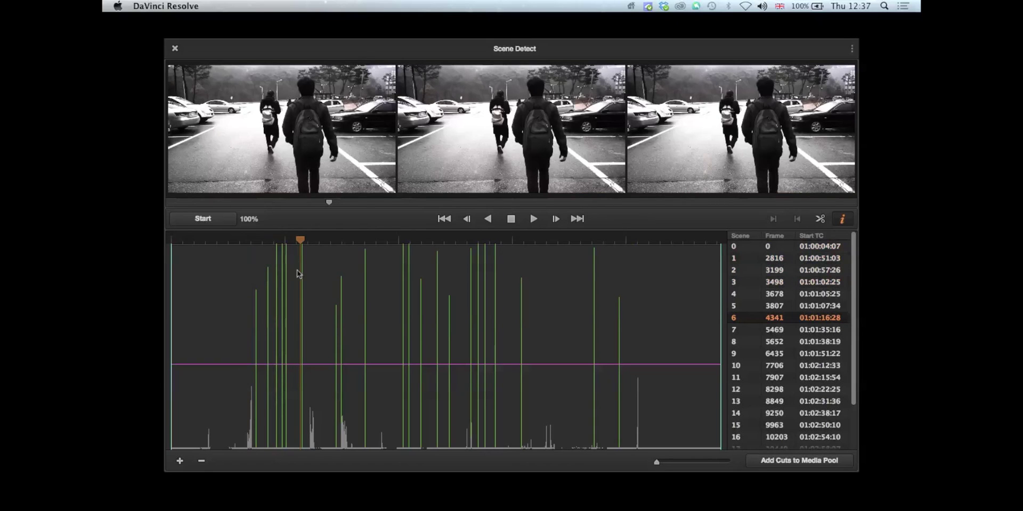
Step: Examine the frames around the unmarked peak just before the first detected cut
click(251, 276)
click(251, 276)
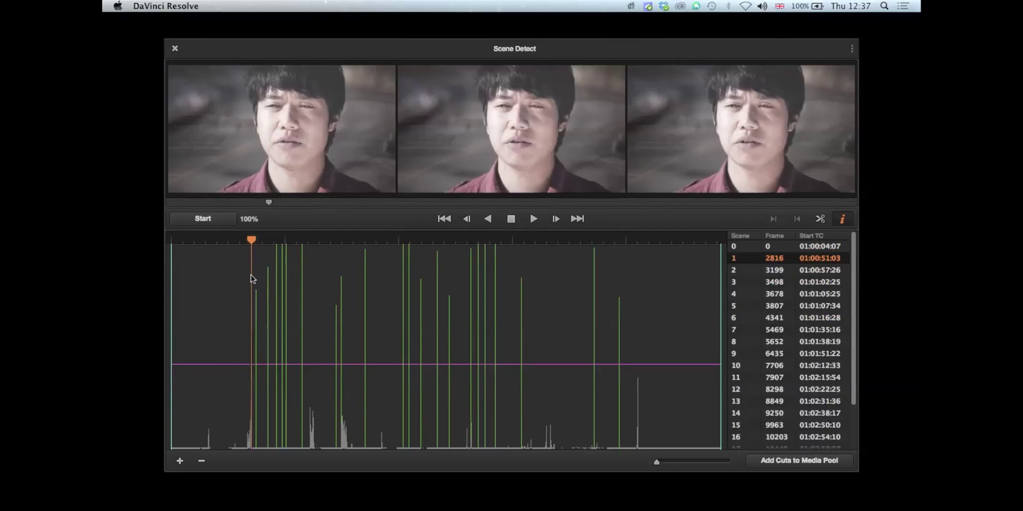
click(246, 301)
click(251, 305)
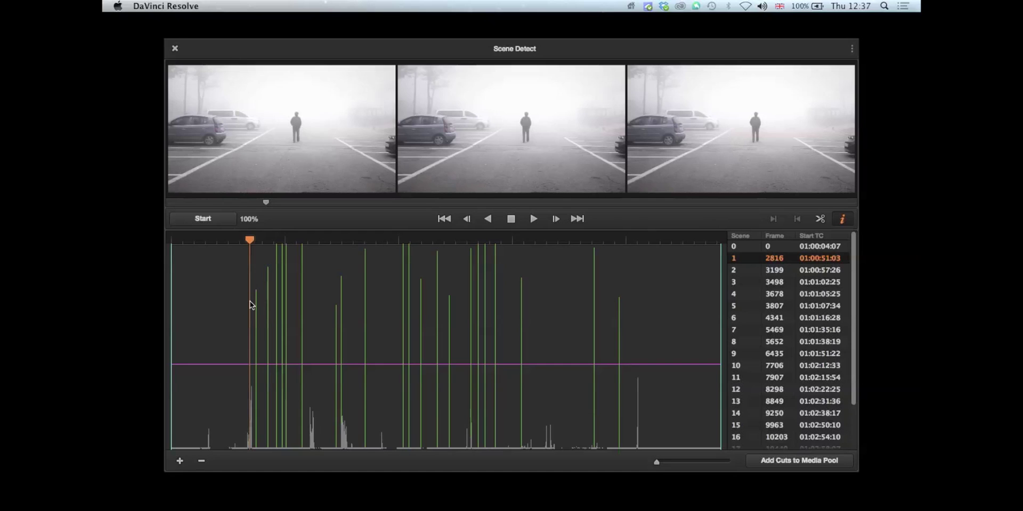
click(250, 302)
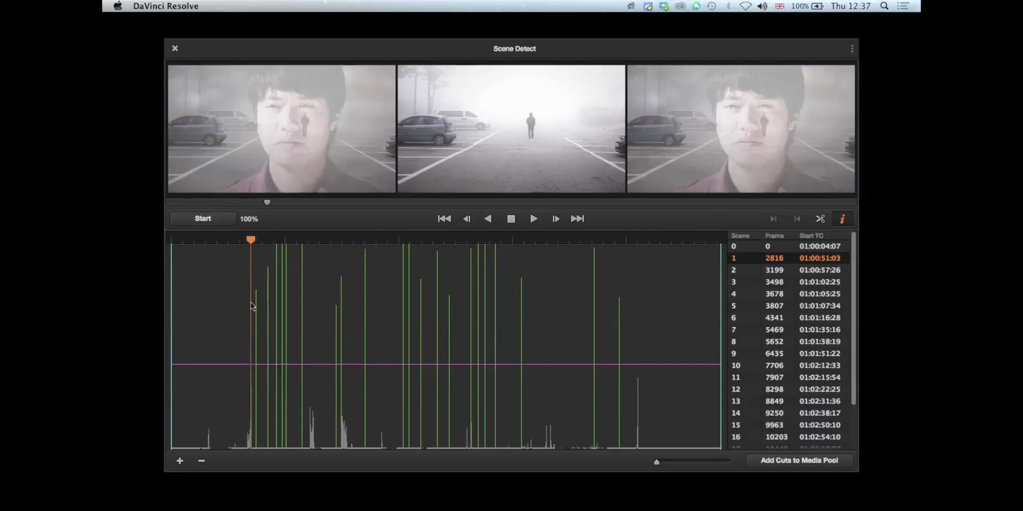
click(250, 302)
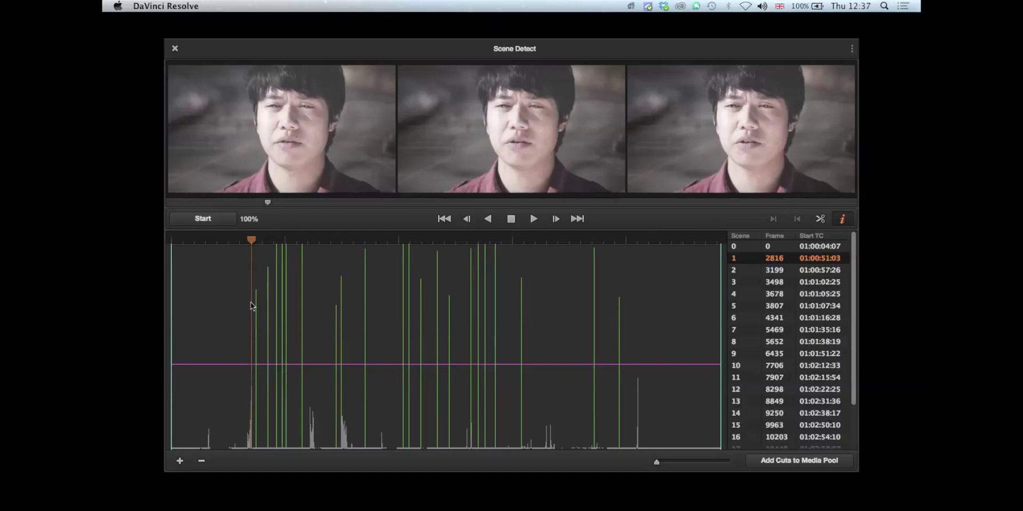
click(249, 303)
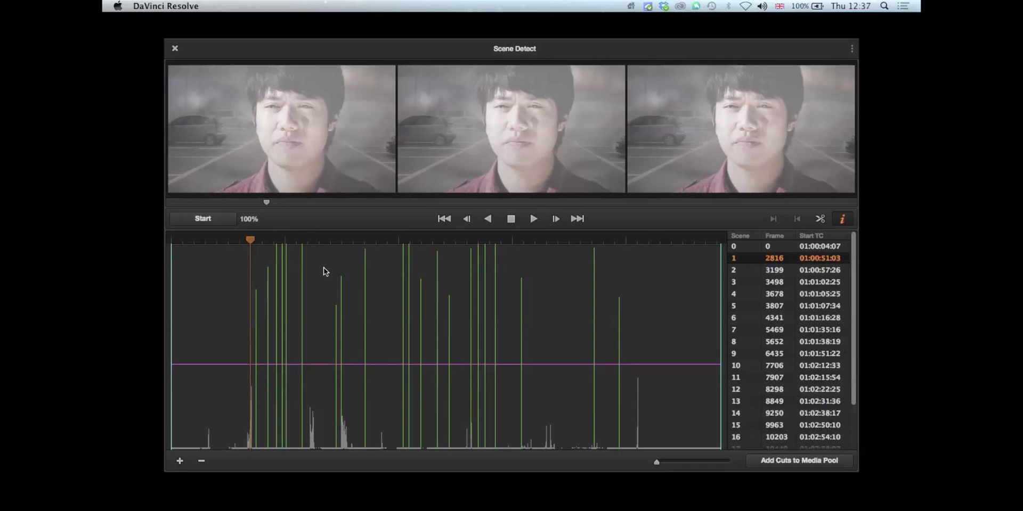
Step: Compare the before and after frames at the detected cuts of scenes 6, 7 and 12
click(296, 296)
drag(296, 297, 301, 298)
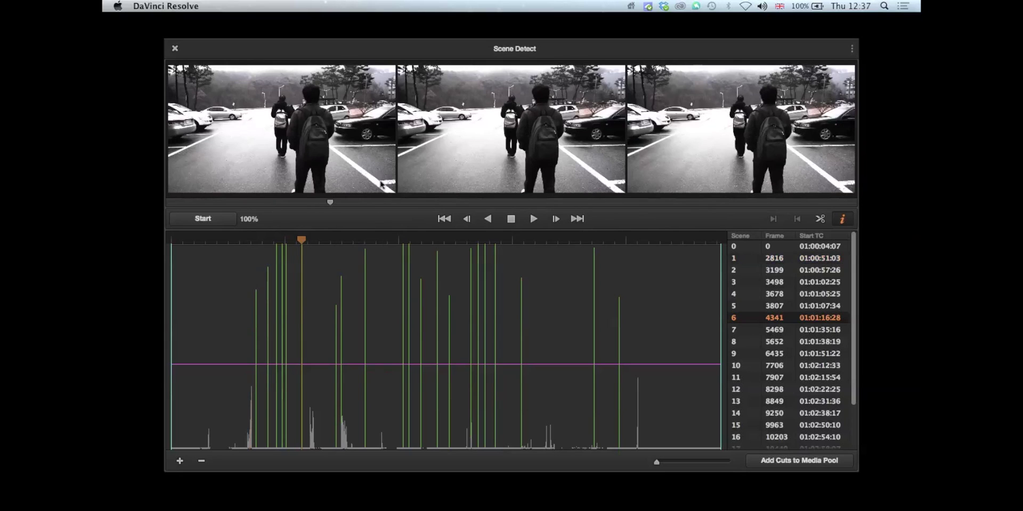
drag(321, 297, 336, 297)
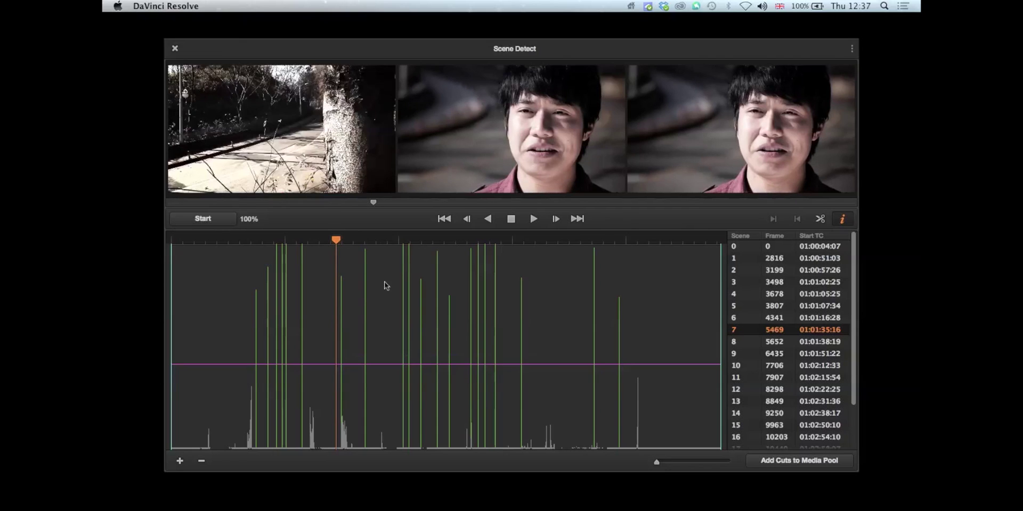
click(417, 282)
click(421, 282)
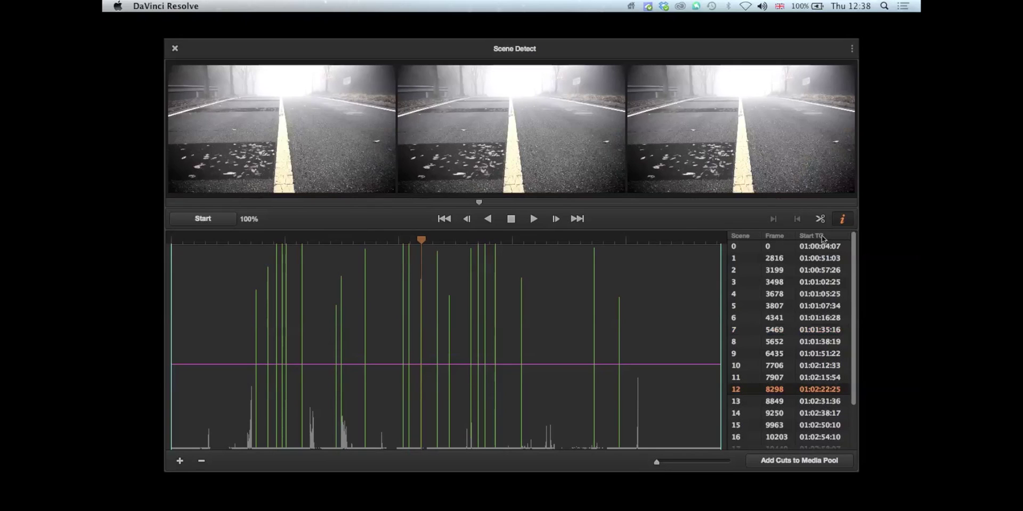
Step: Look through the list of detected scenes and inspect the frames at the scene 20 cut
scroll(756, 293, down, 3)
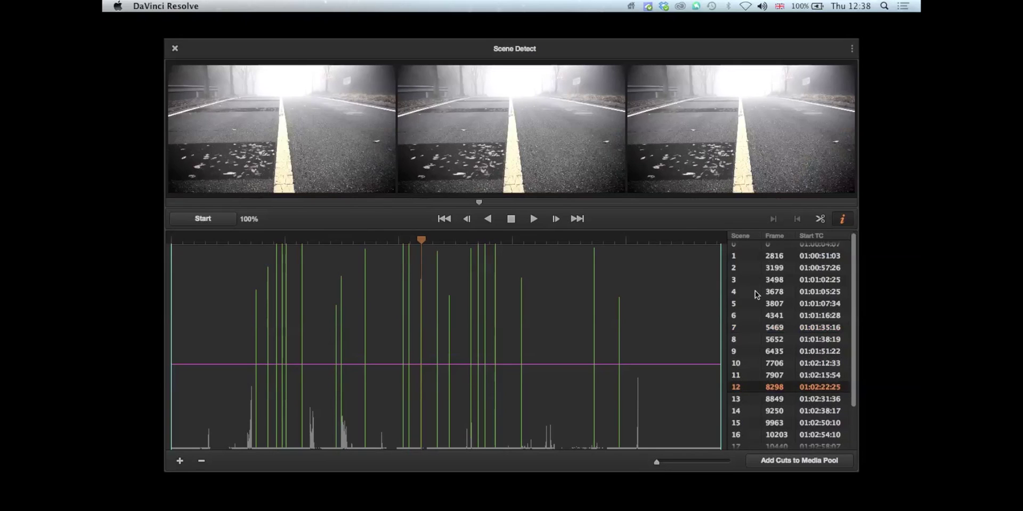
scroll(757, 342, up, 3)
scroll(757, 342, down, 3)
scroll(757, 342, up, 3)
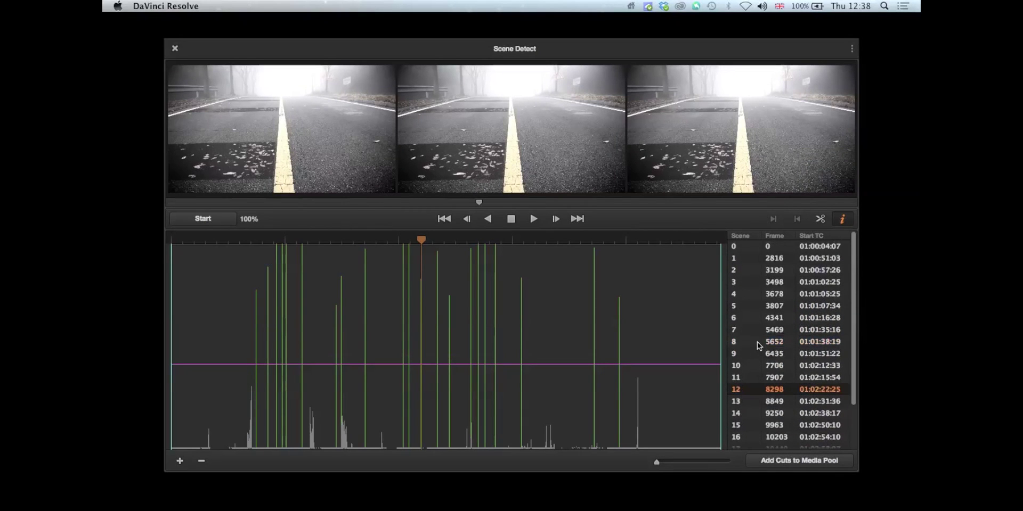
mouse_move(585, 332)
mouse_down()
mouse_move(569, 331)
mouse_move(592, 330)
mouse_up()
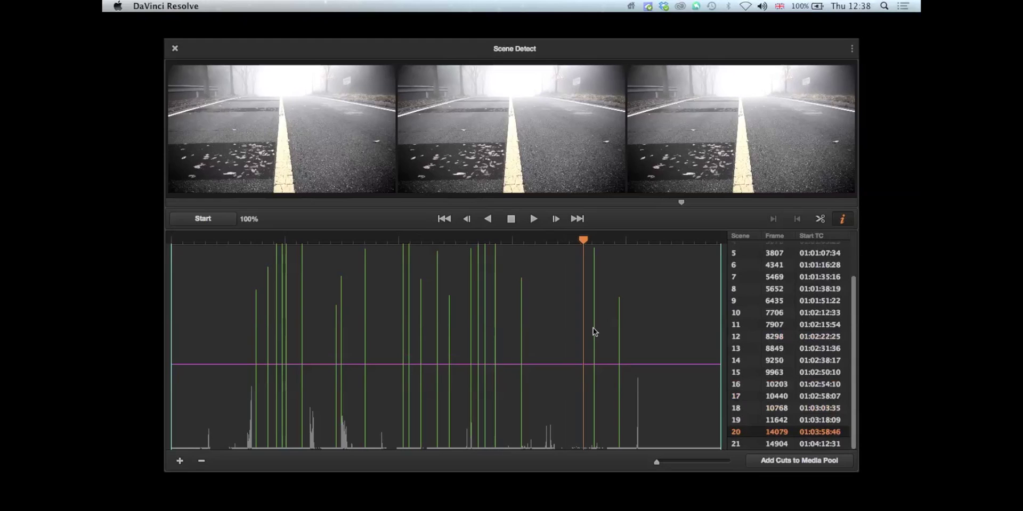
click(593, 331)
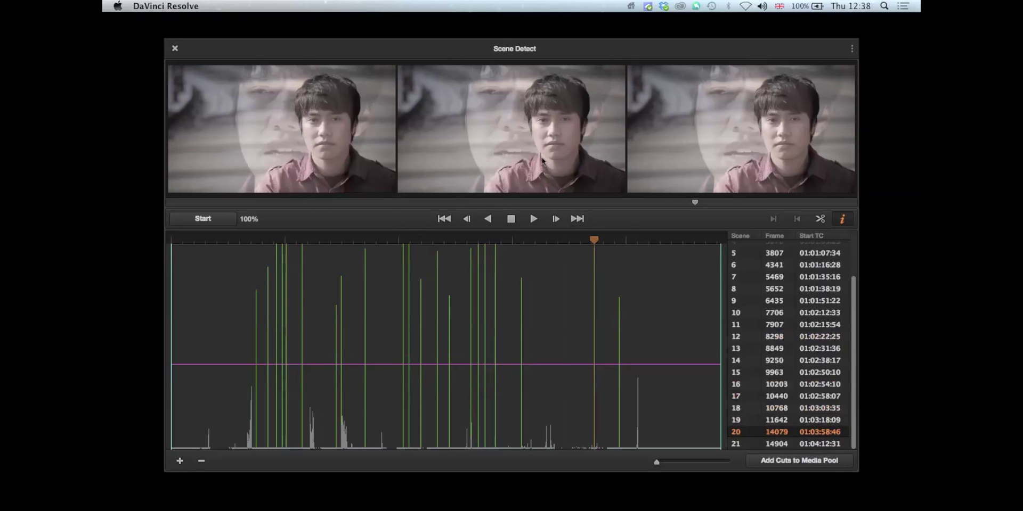
Step: Inspect the frames around the unmarked peak between the scene 19 and scene 20 cuts
click(550, 320)
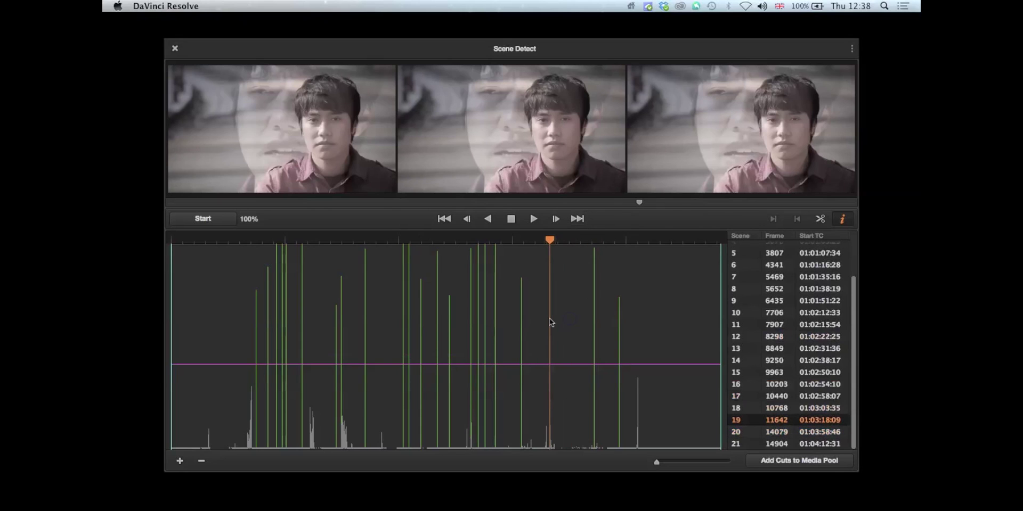
click(549, 320)
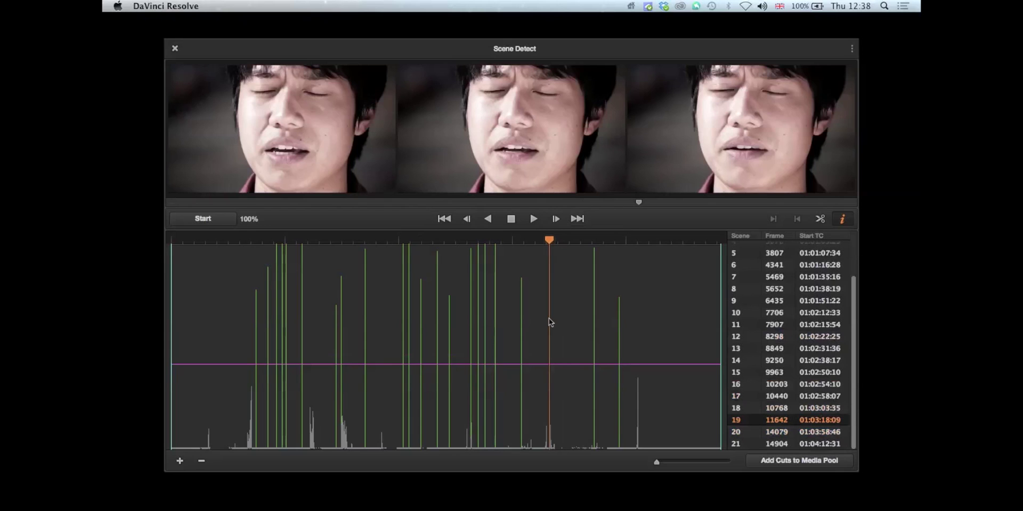
drag(549, 318, 553, 321)
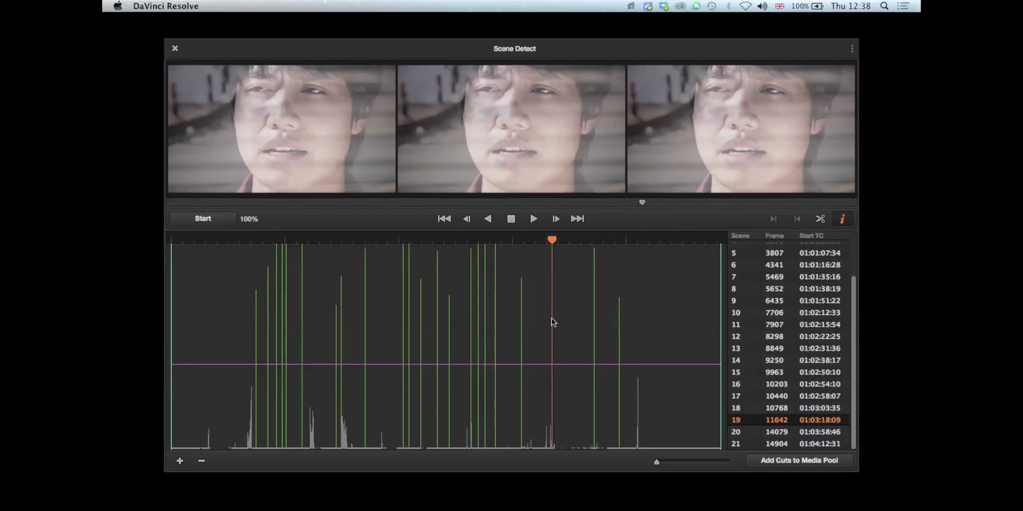
click(179, 461)
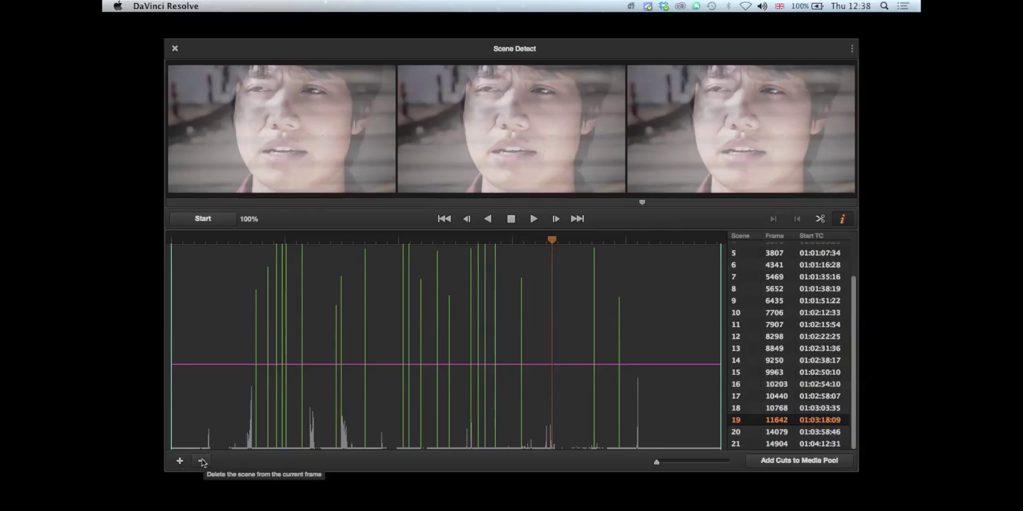
Step: Add the detected cuts to the media pool as separate clips
click(743, 323)
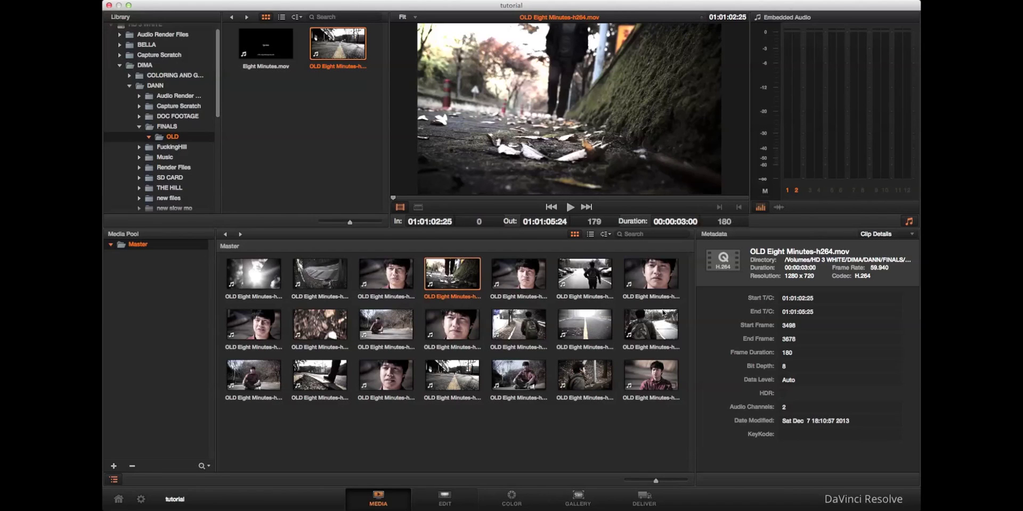
Step: Preview several of the split clips in the Master bin, finishing with the last one
click(649, 272)
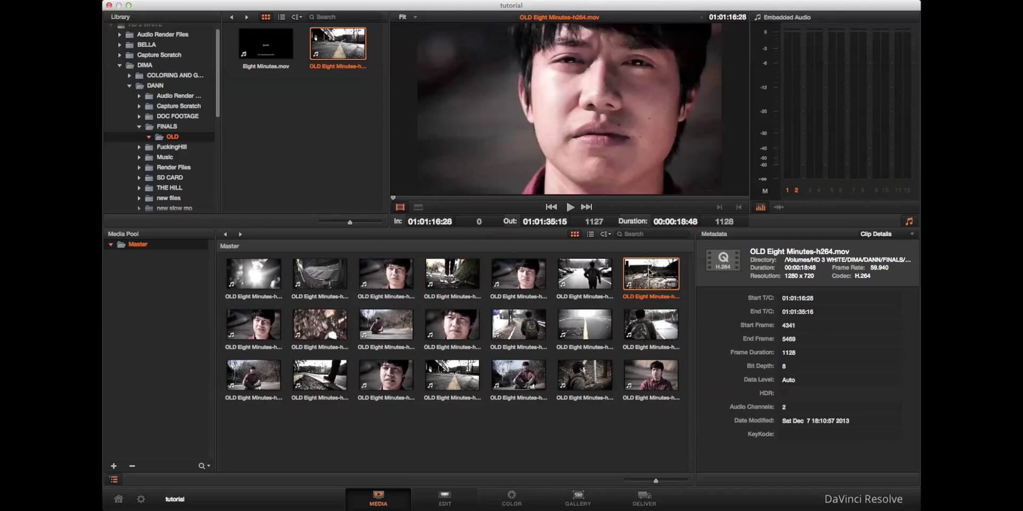
click(589, 329)
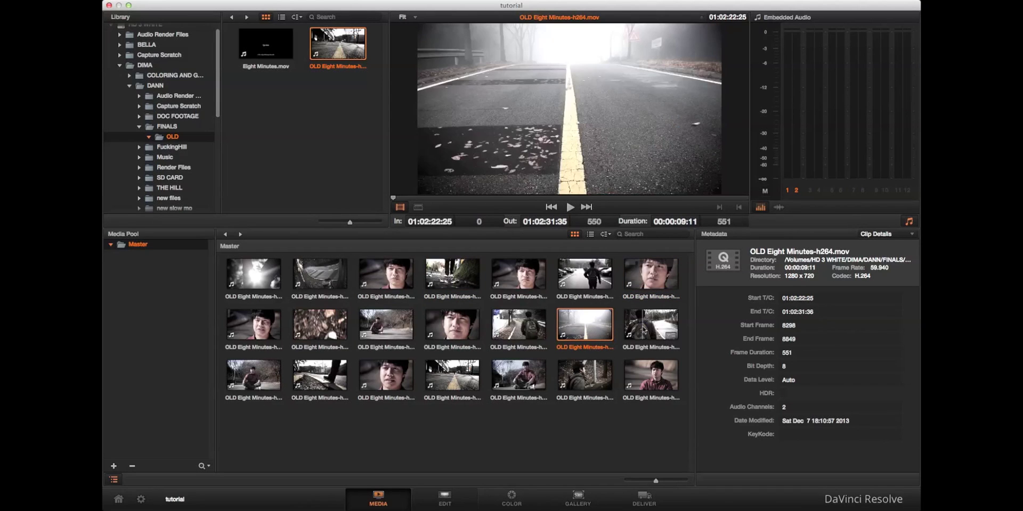
click(645, 329)
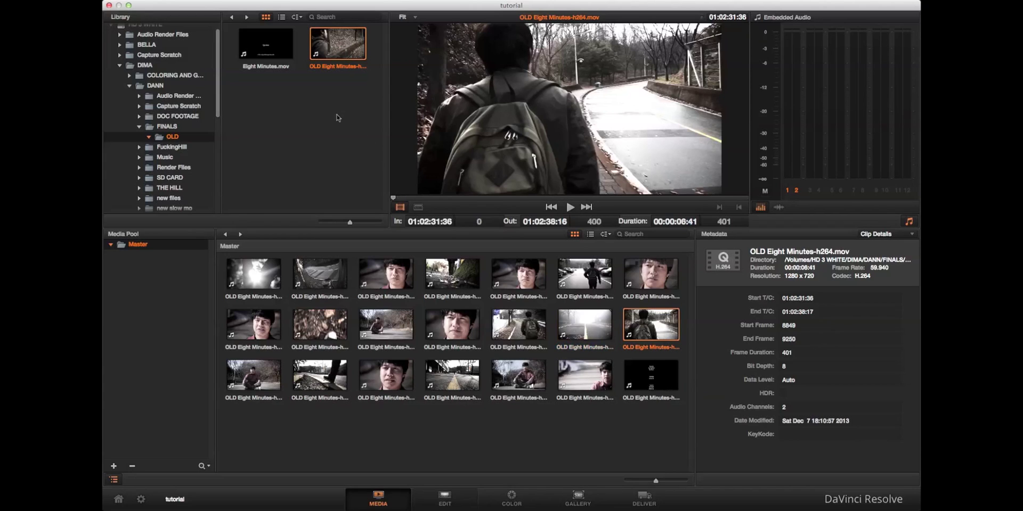
right_click(351, 193)
click(276, 169)
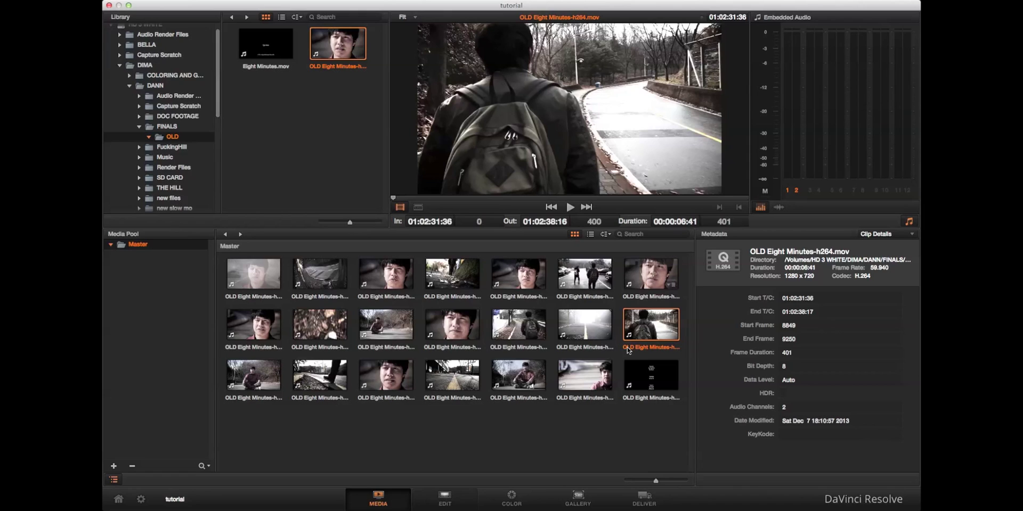
click(642, 382)
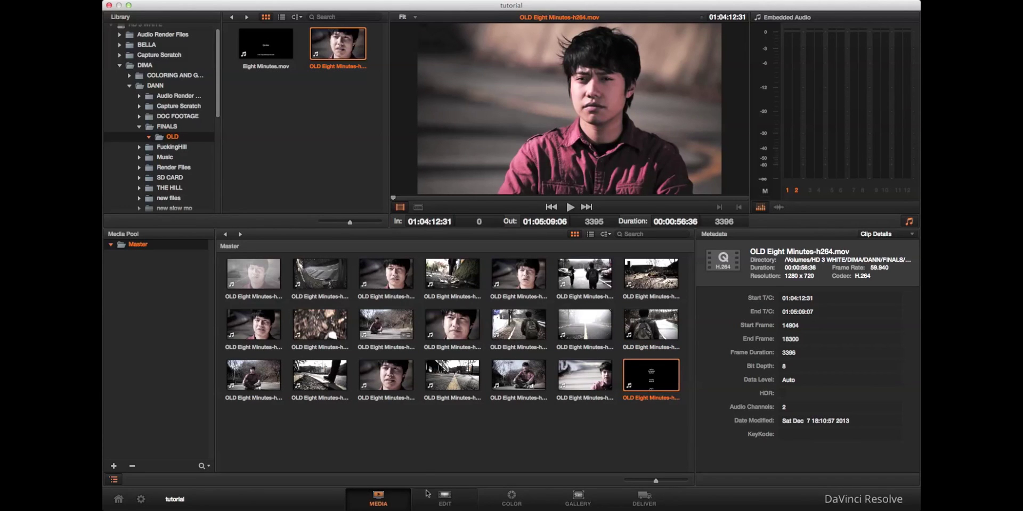
Step: Switch to the Edit page and create an empty timeline named Timeline 1 with start timecode 01:00:00:00
click(452, 504)
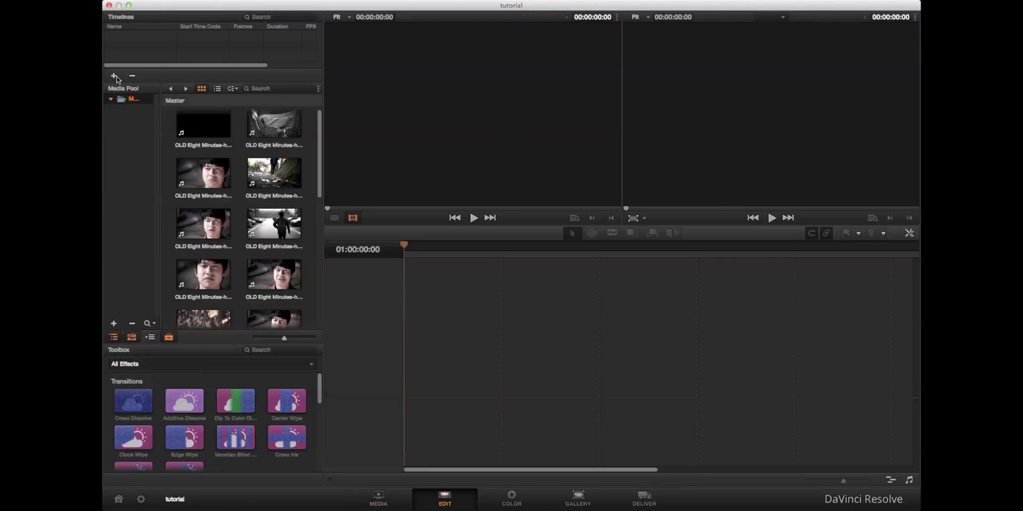
right_click(120, 54)
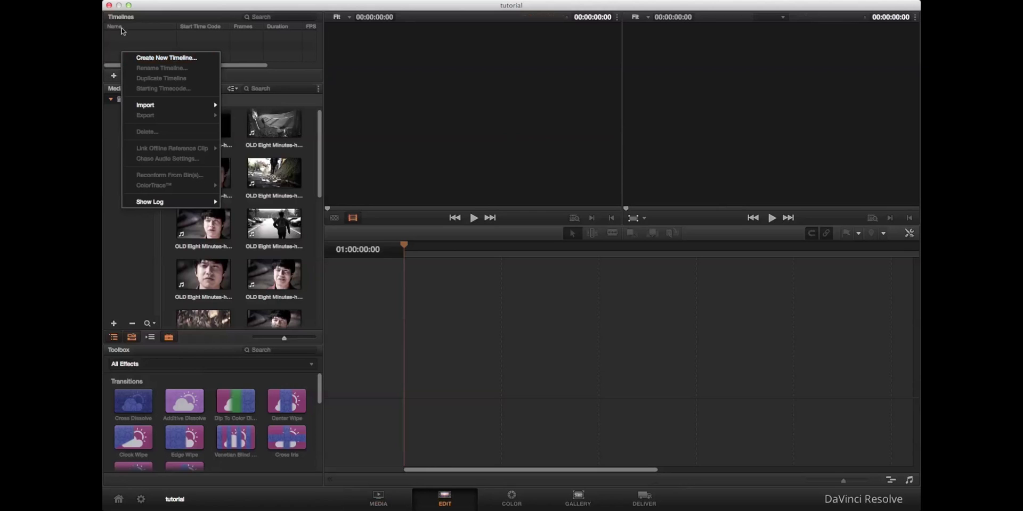
click(152, 58)
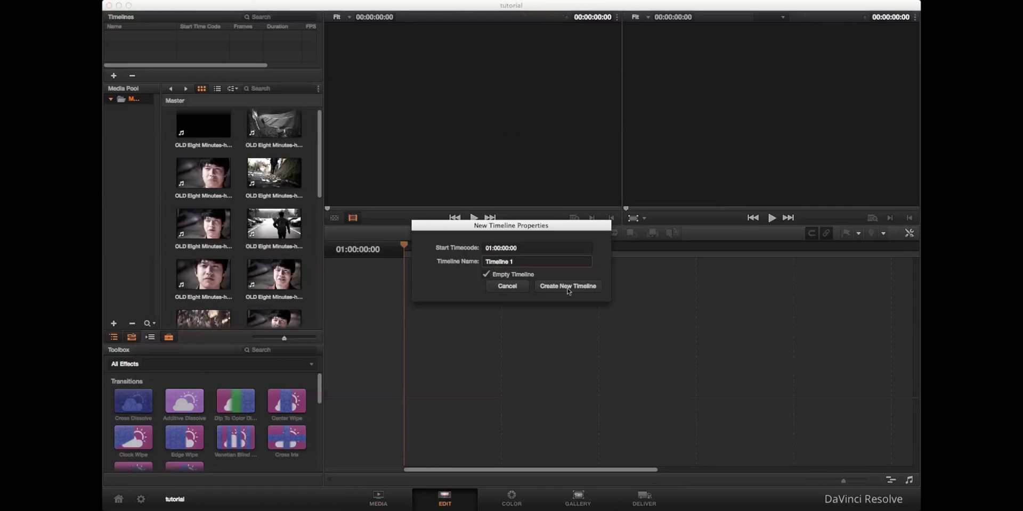
click(568, 287)
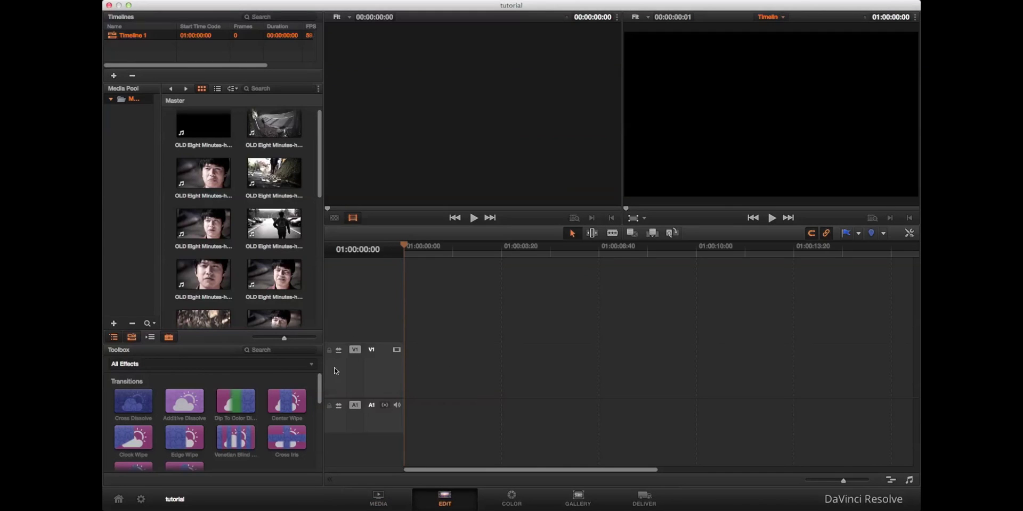
Step: Insert all the split clips from the Master bin into Timeline 1
key(super+a)
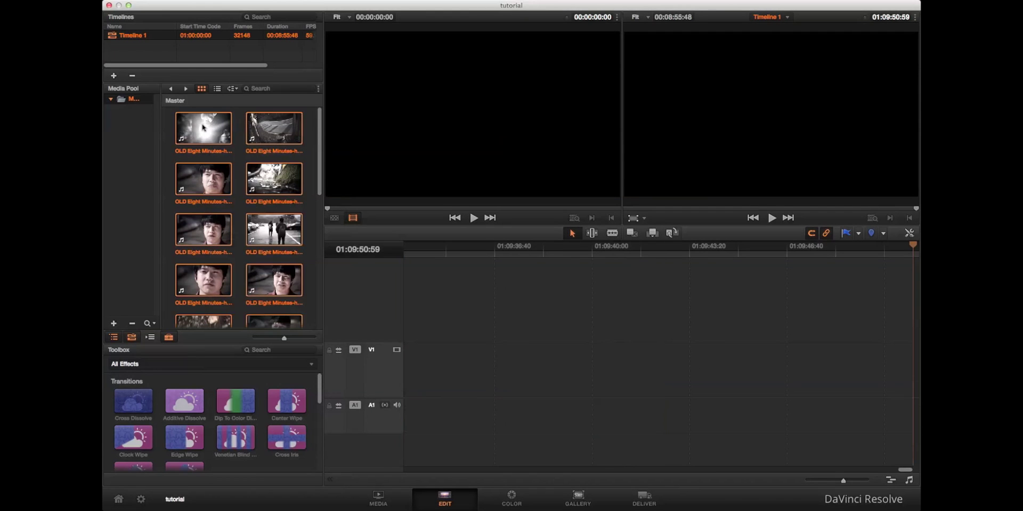
key(shift+F12)
click(233, 133)
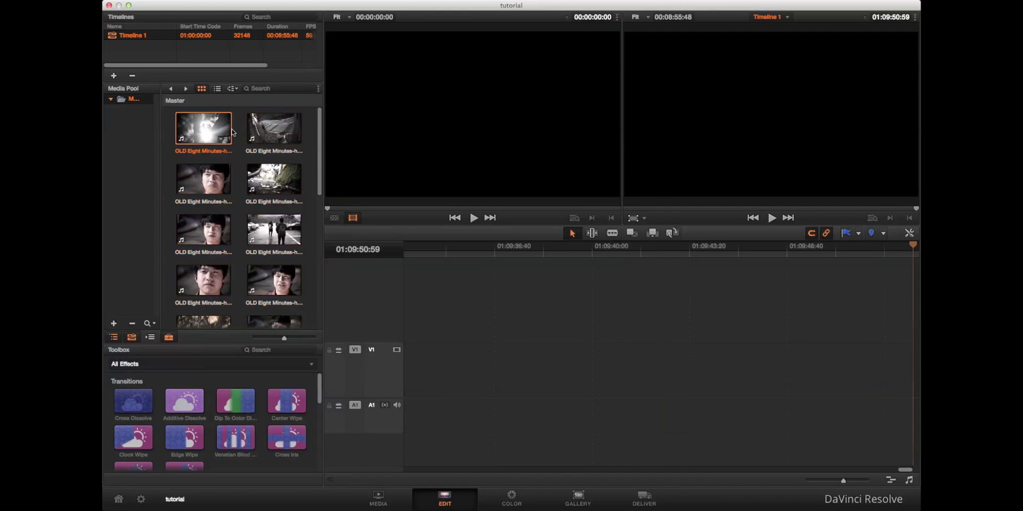
key(super+a)
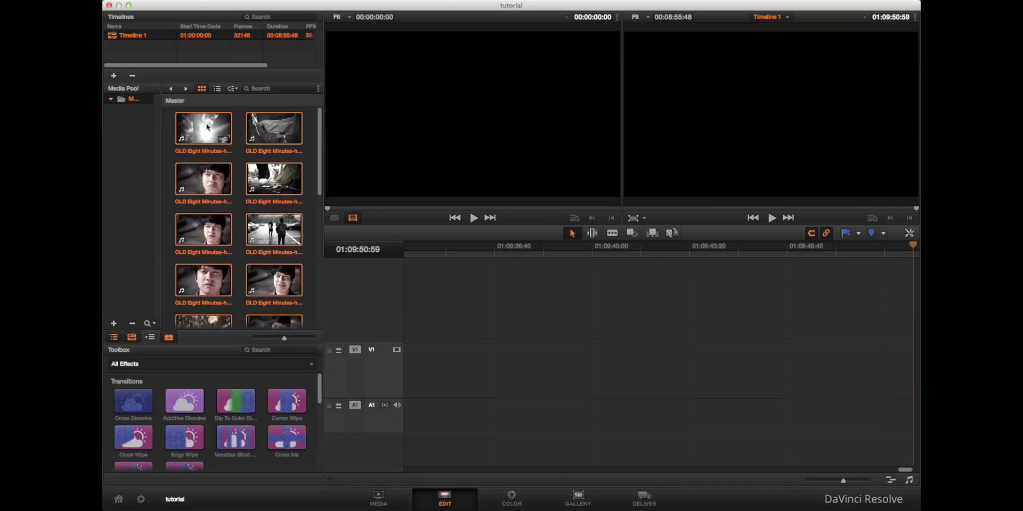
right_click(208, 127)
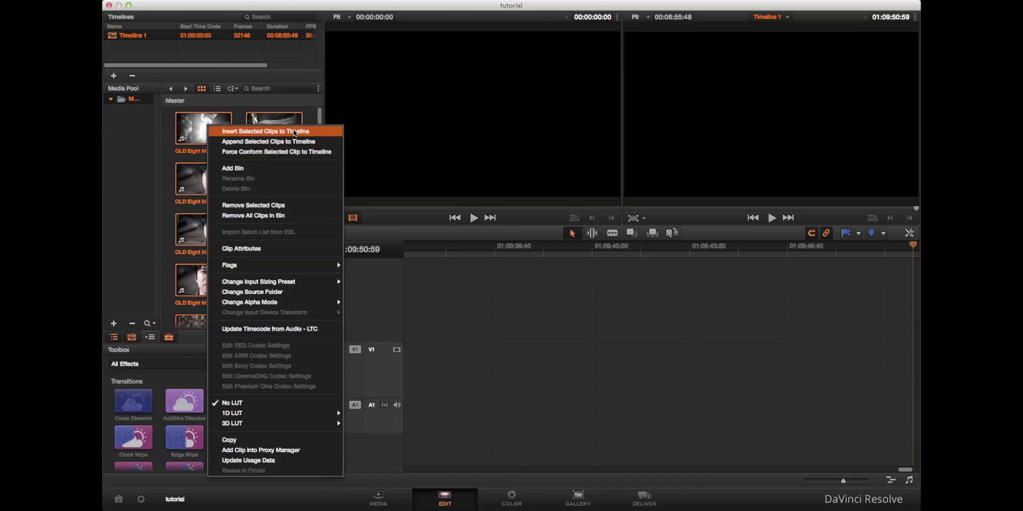
click(321, 136)
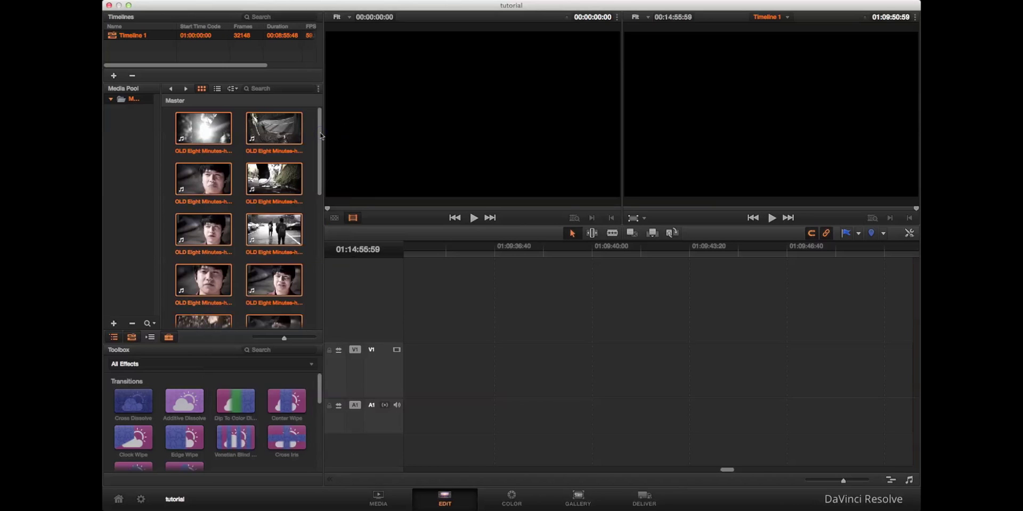
Step: Move the playhead to the start of the leaves clip at 01:01:34:31 and select the edit point before the second-to-last clip
click(476, 250)
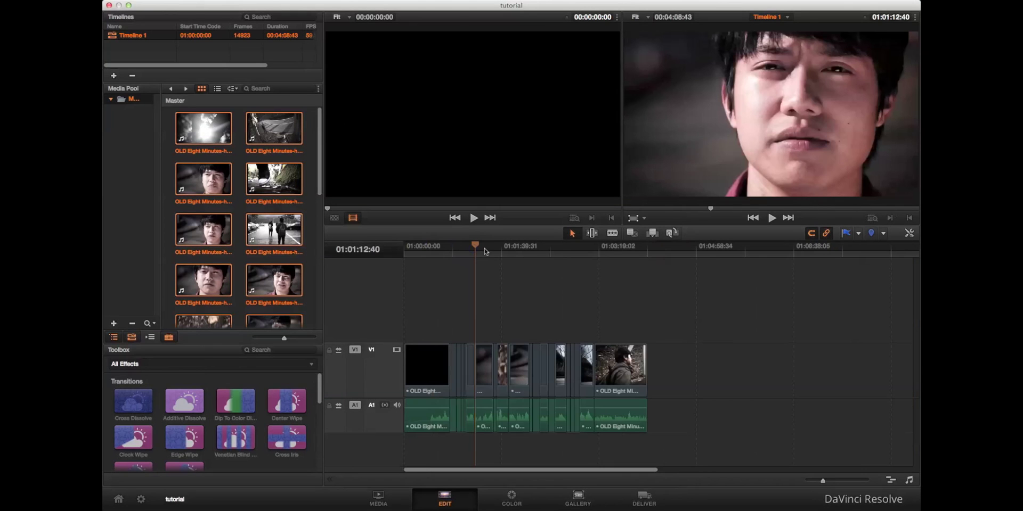
key(Down)
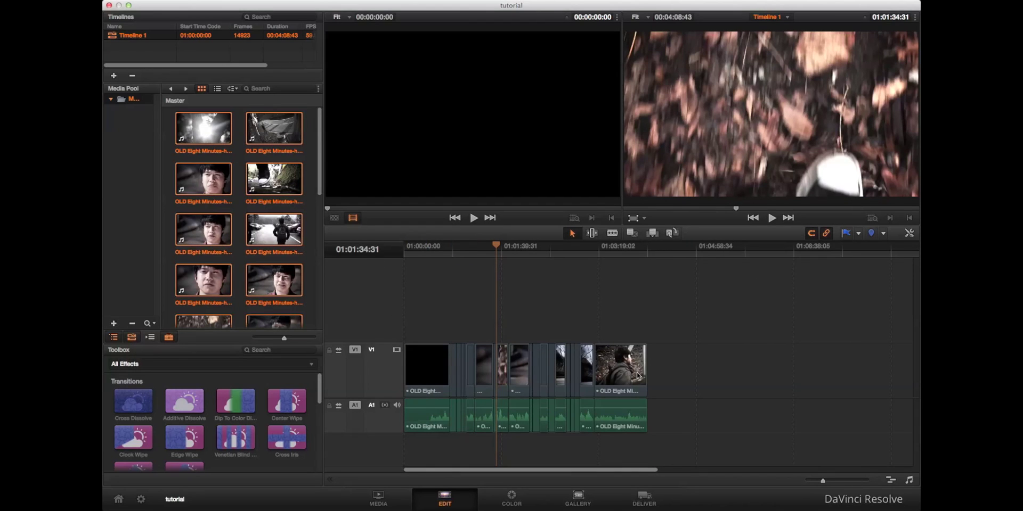
click(586, 364)
Step: Look through the transitions, titles and generators available in the effects toolbox
scroll(216, 404, down, 5)
scroll(217, 403, up, 5)
scroll(315, 401, down, 3)
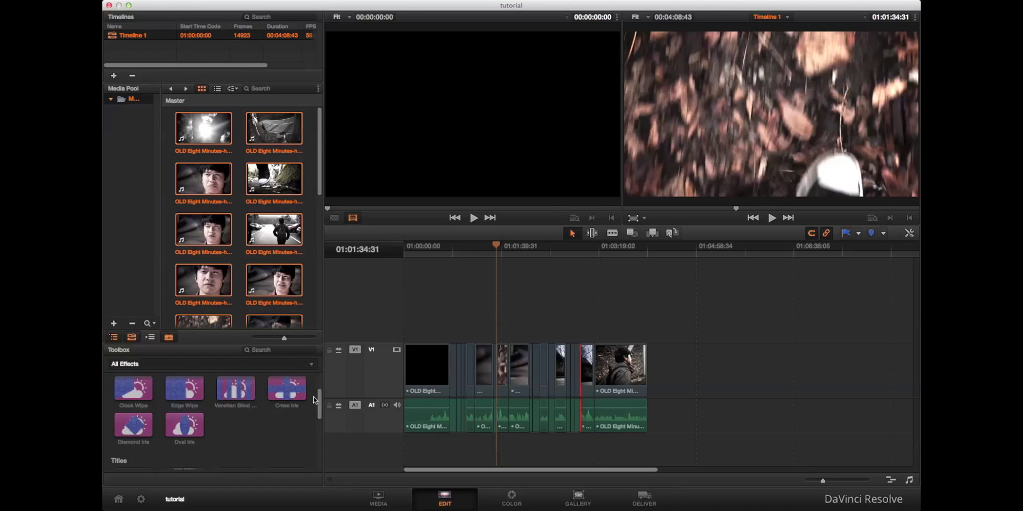
scroll(315, 401, down, 3)
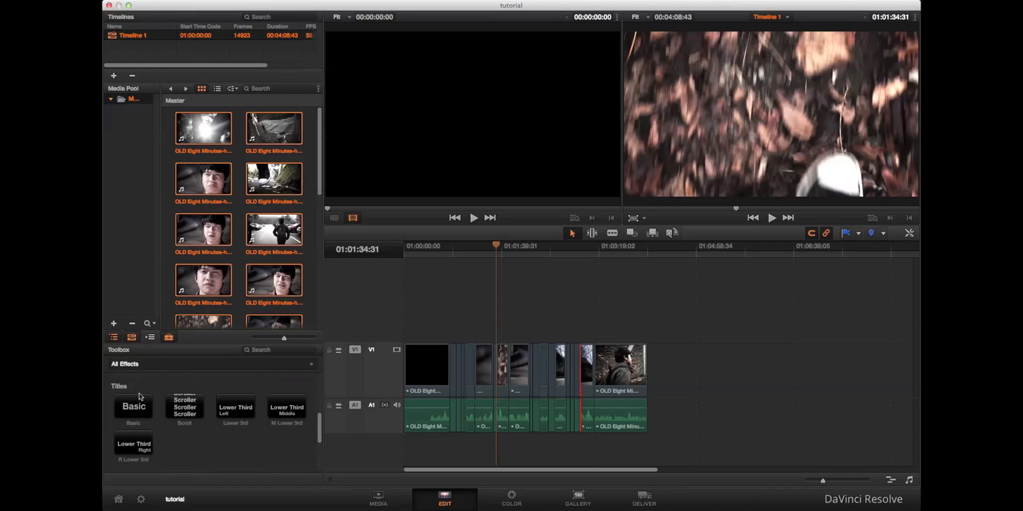
scroll(162, 419, down, 3)
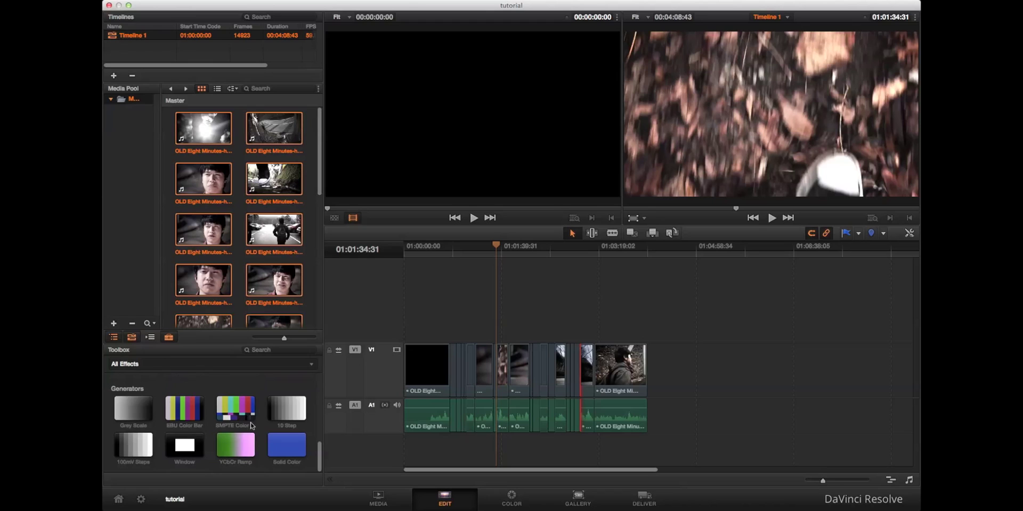
scroll(263, 423, up, 5)
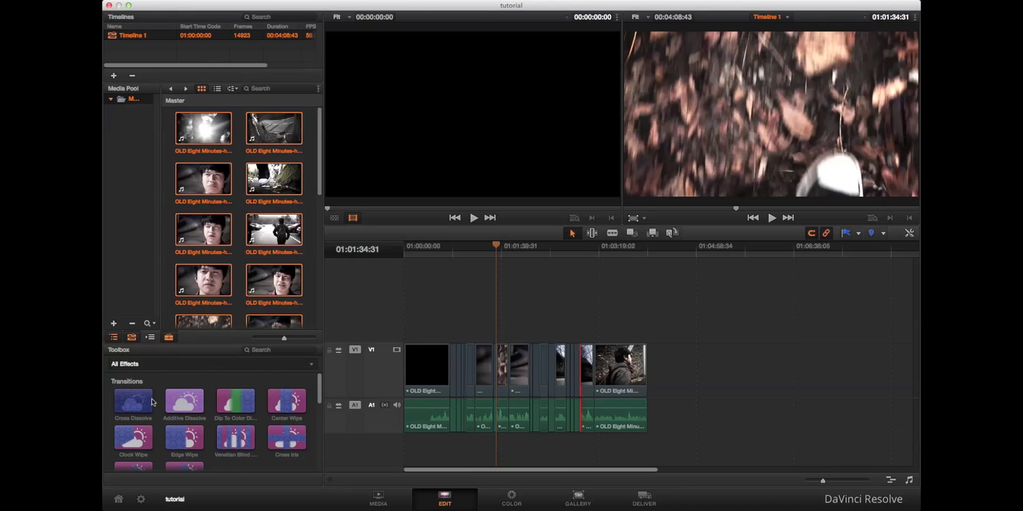
scroll(154, 401, down, 1)
scroll(154, 400, down, 5)
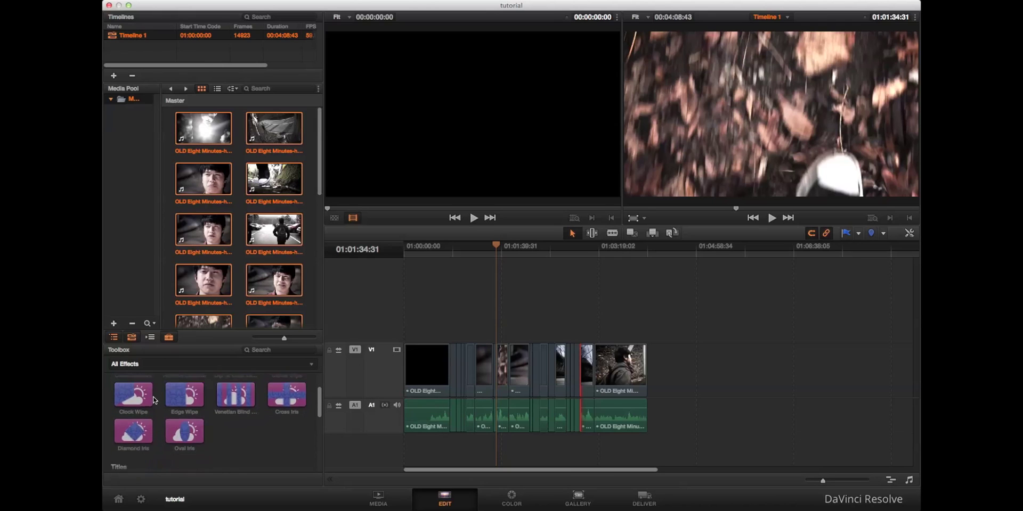
scroll(154, 400, down, 2)
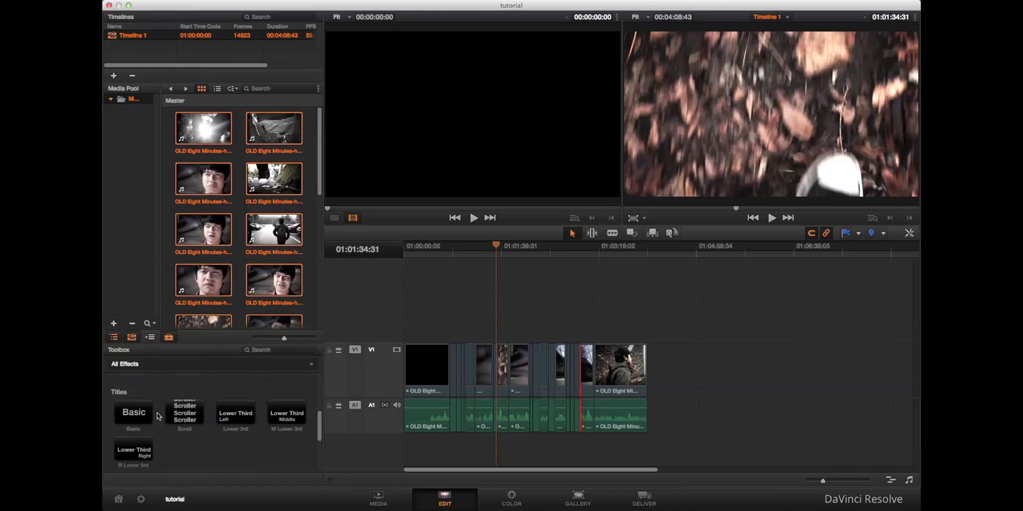
scroll(158, 416, down, 2)
scroll(158, 416, up, 10)
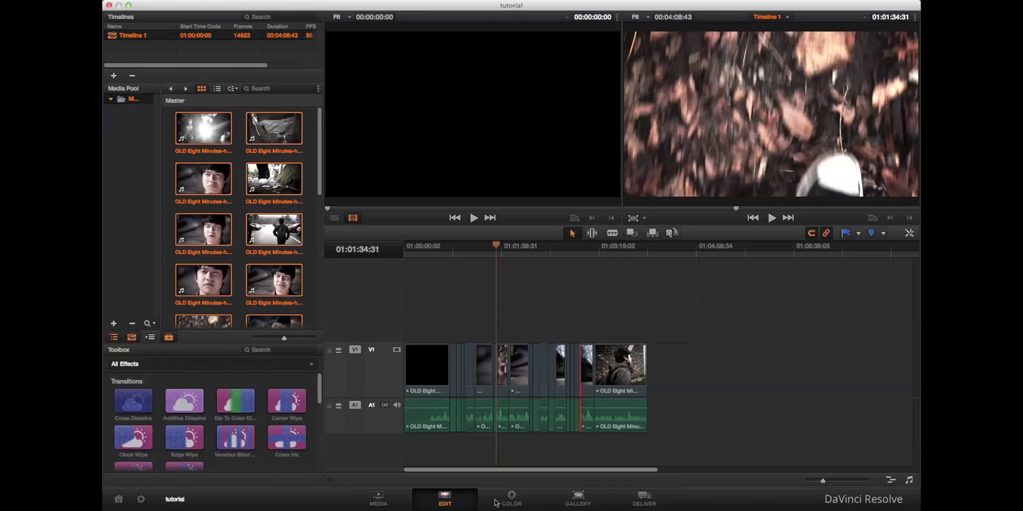
Step: Switch to the Color page, select clip 08 and shift its node slightly within the node graph
click(499, 502)
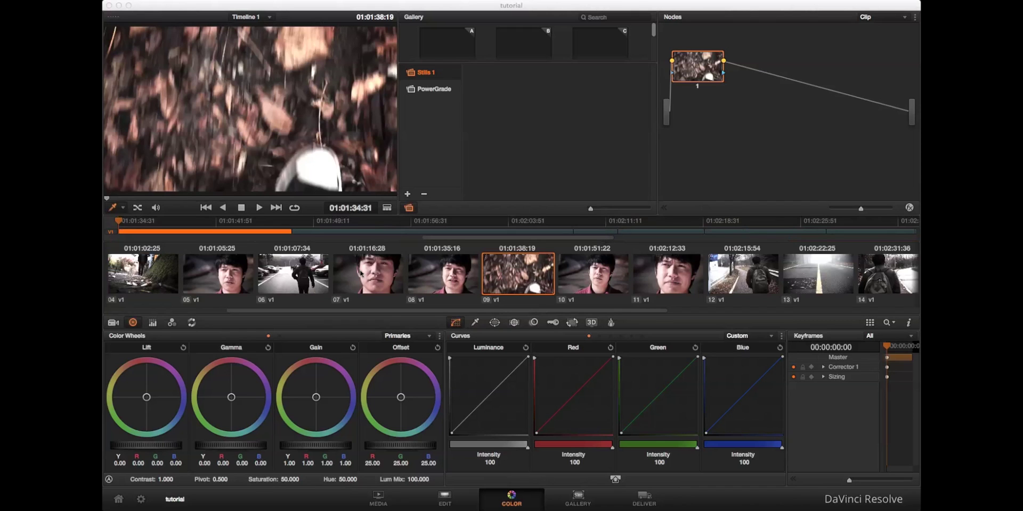
click(448, 273)
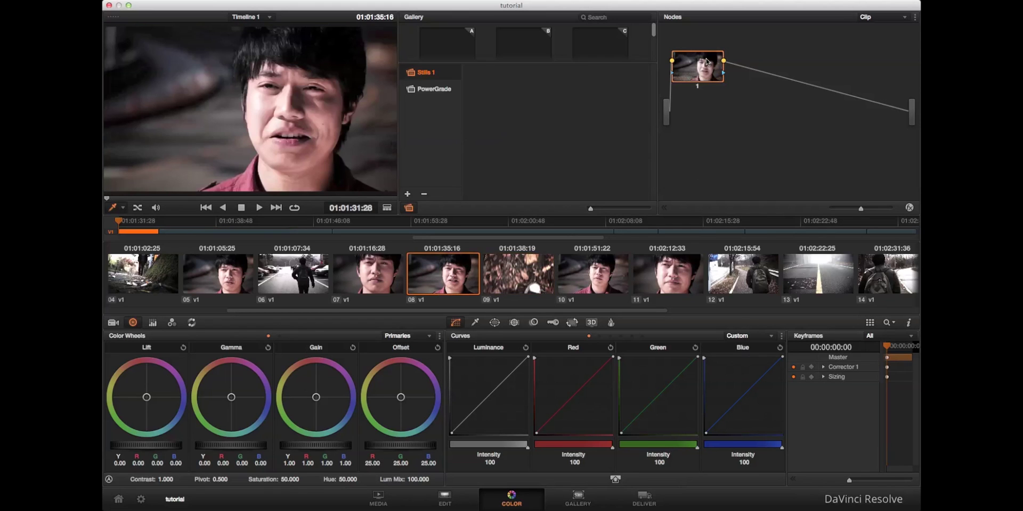
drag(698, 70, 723, 85)
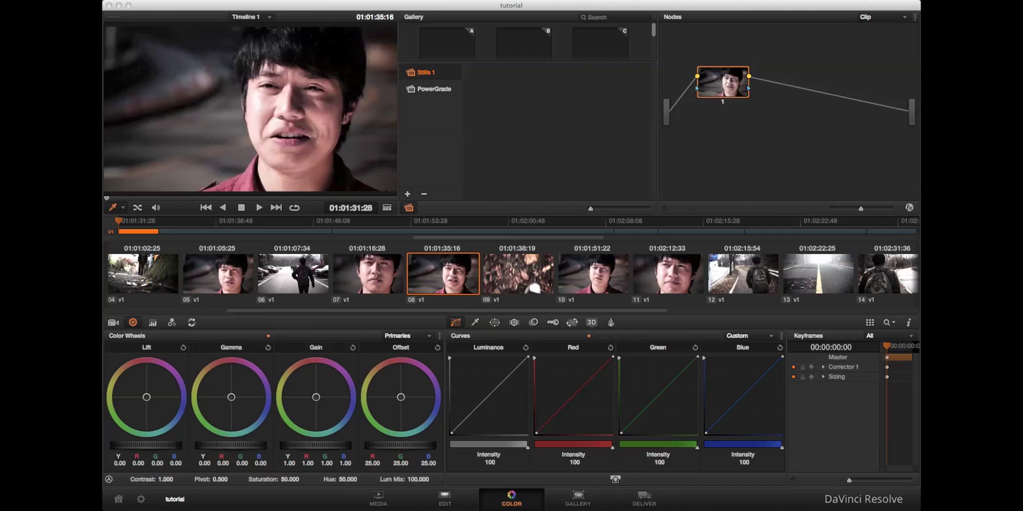
Step: Open the video scopes as a single Waveform display (1 UP), placed clear of the viewer and color wheels
key(super+shift+w)
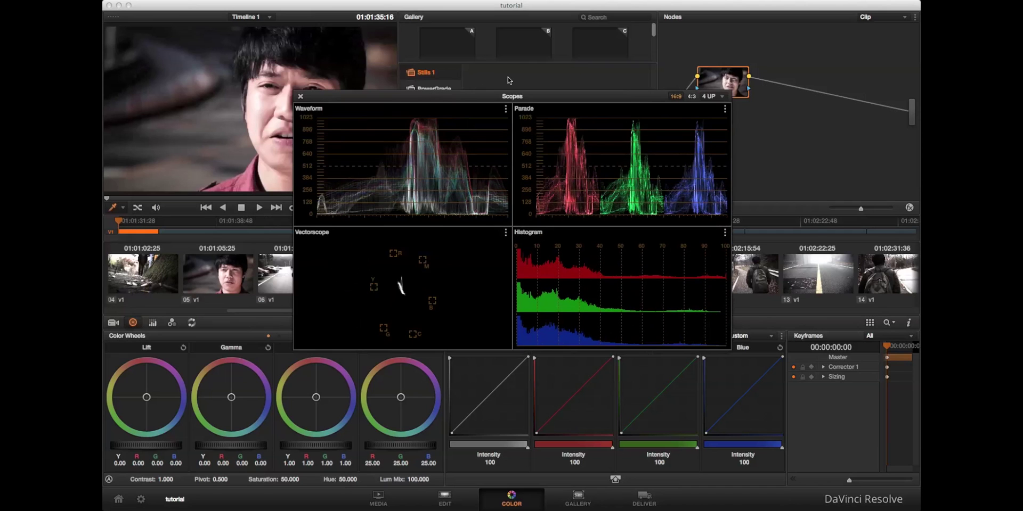
drag(516, 82, 493, 89)
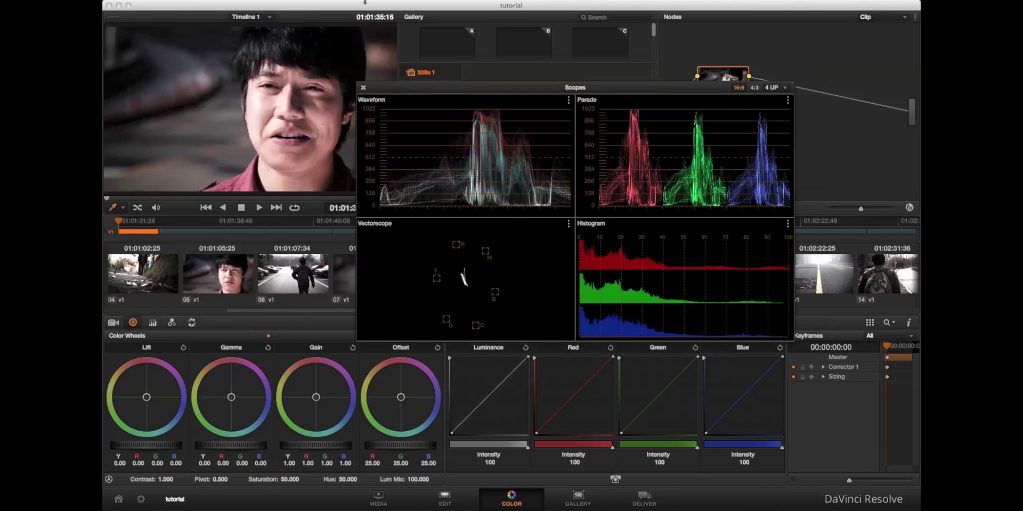
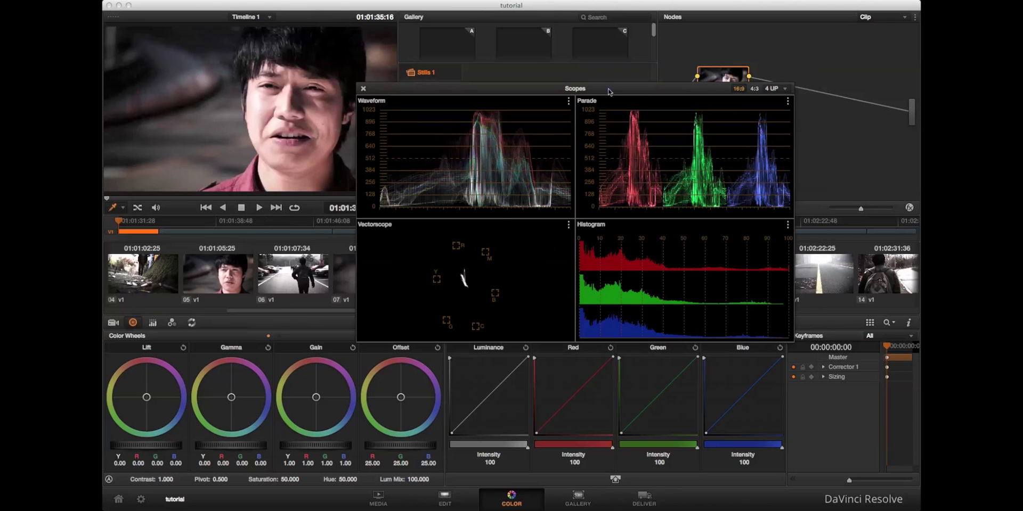
drag(604, 90, 643, 78)
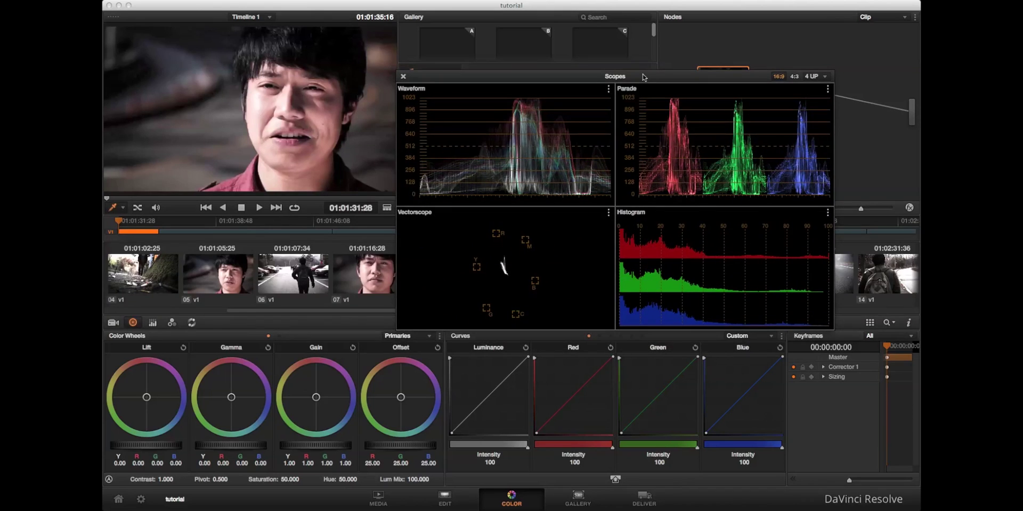
click(813, 79)
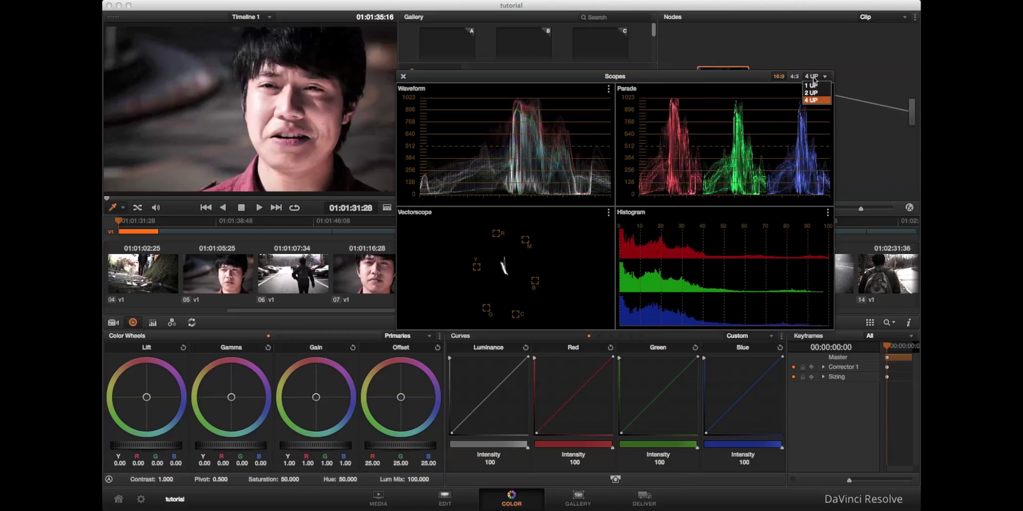
click(819, 91)
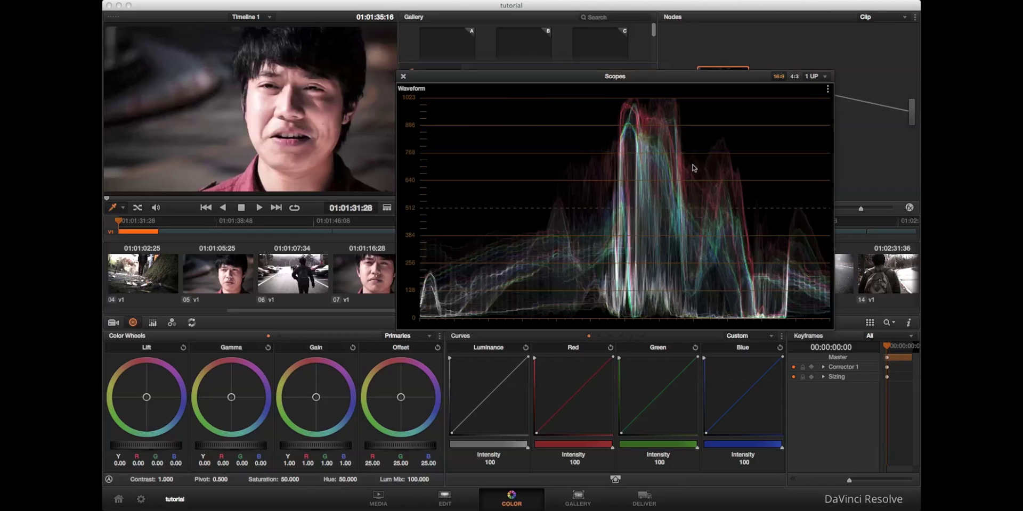
drag(666, 83, 712, 71)
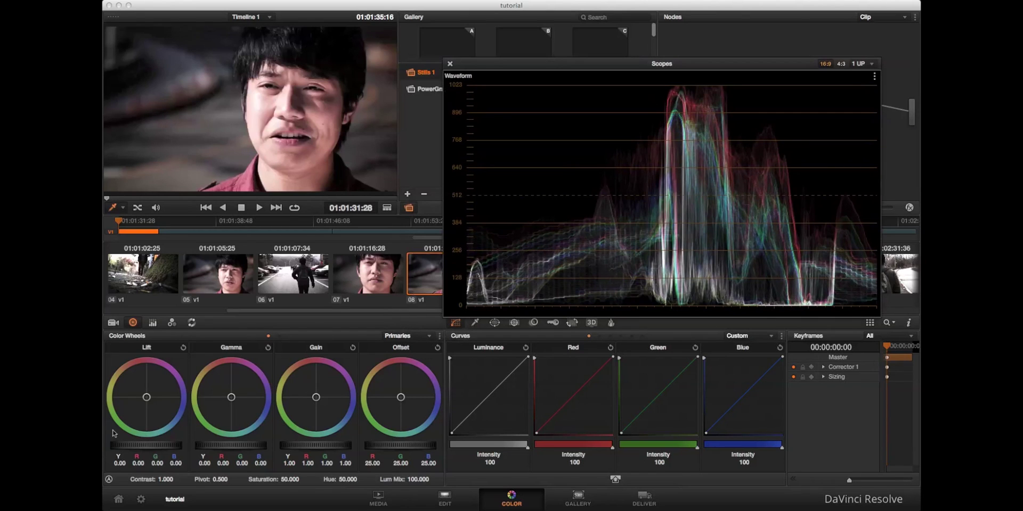
Step: Set the master Lift of clip 08 to 0.01 in all channels and reset the luminance curve
click(142, 446)
drag(144, 447, 163, 441)
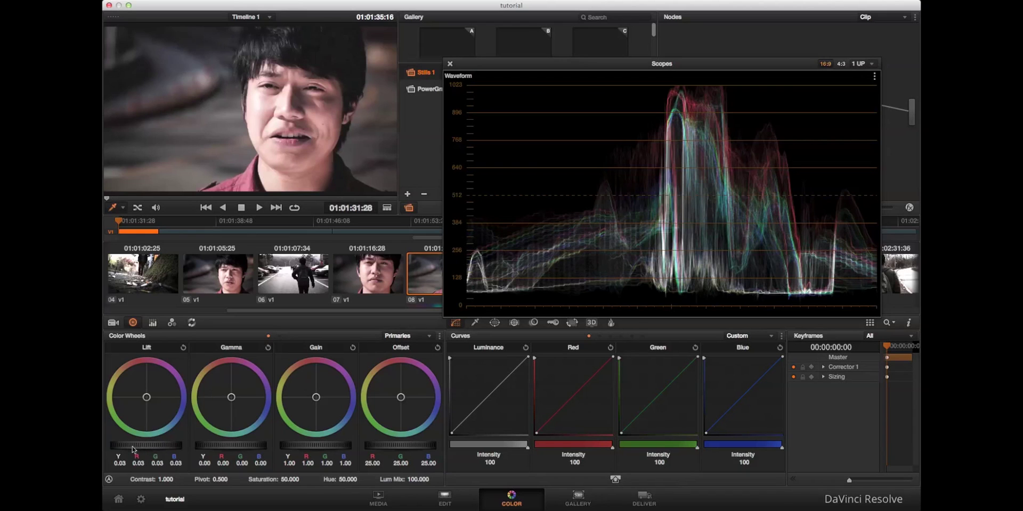
drag(133, 450, 132, 450)
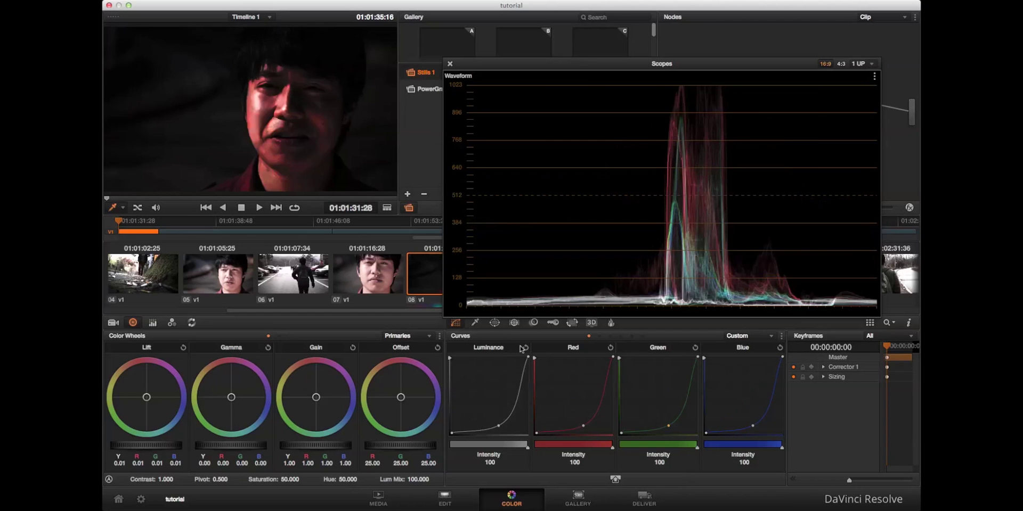
click(526, 348)
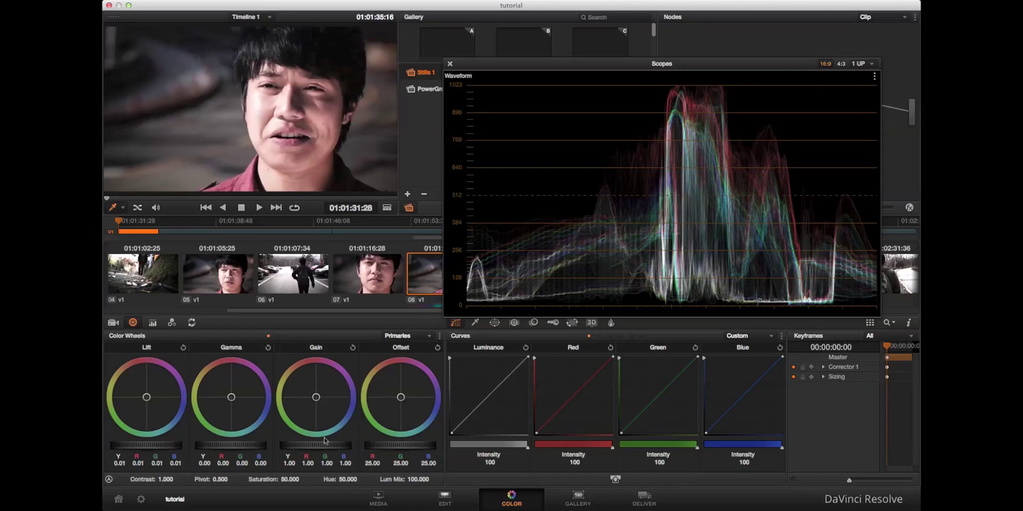
Step: Set the master Gain to 0.95 in all channels and close the scopes
drag(321, 448, 308, 446)
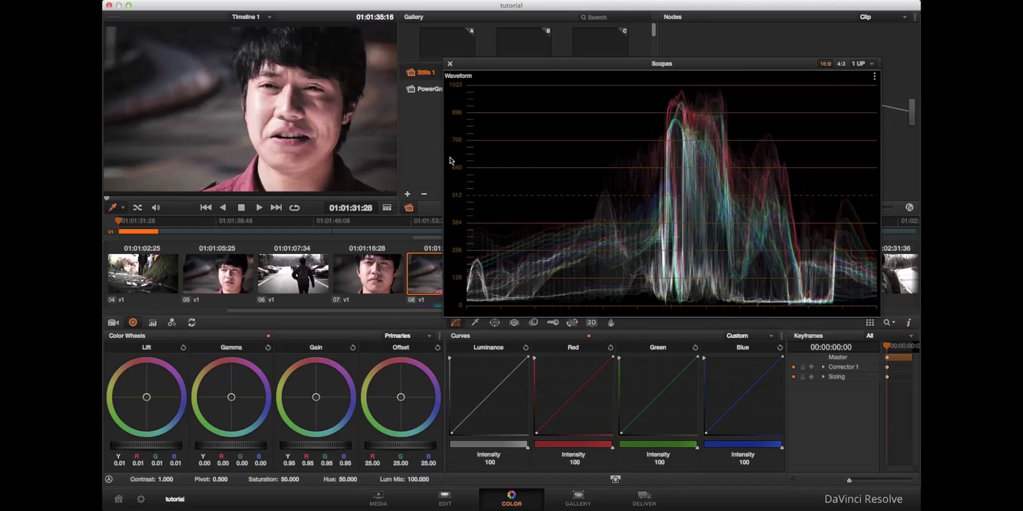
click(449, 64)
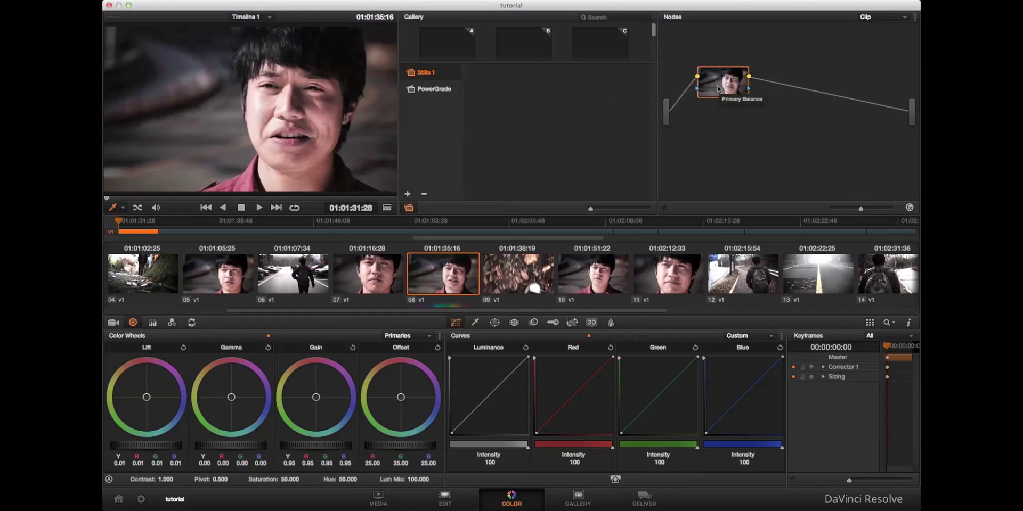
Step: Add a serial node after node 1 and arrange the two nodes with node 2 above and beyond node 1
key(alt+s)
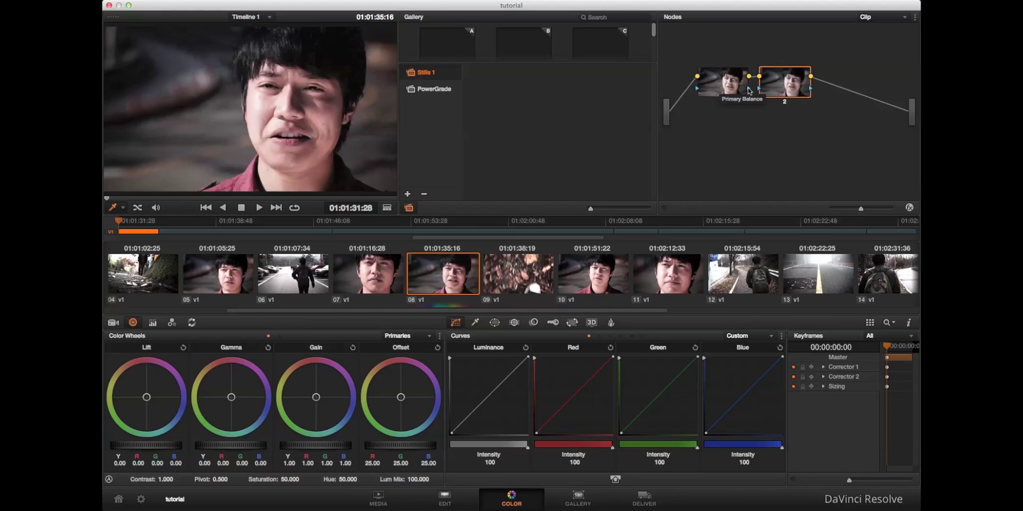
drag(795, 86, 803, 76)
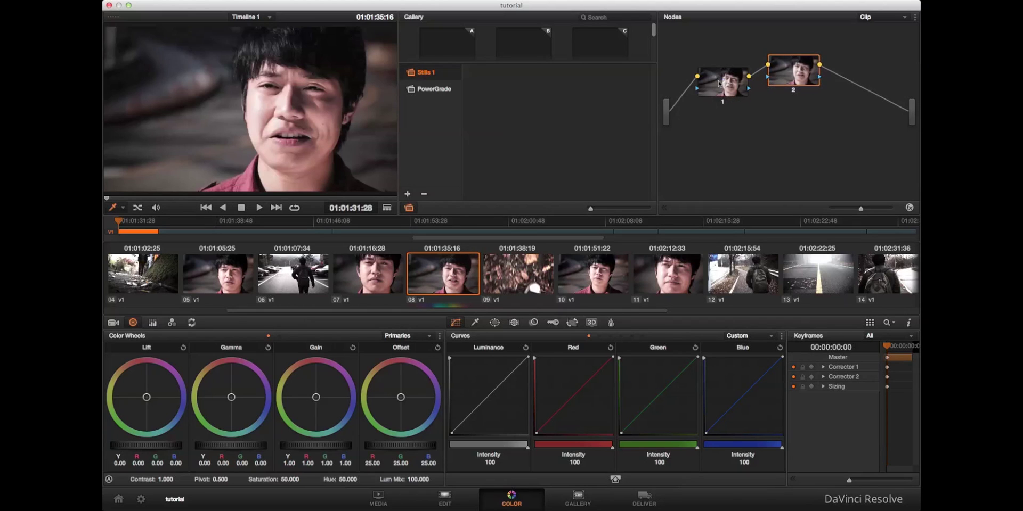
drag(724, 82, 709, 84)
drag(789, 74, 777, 66)
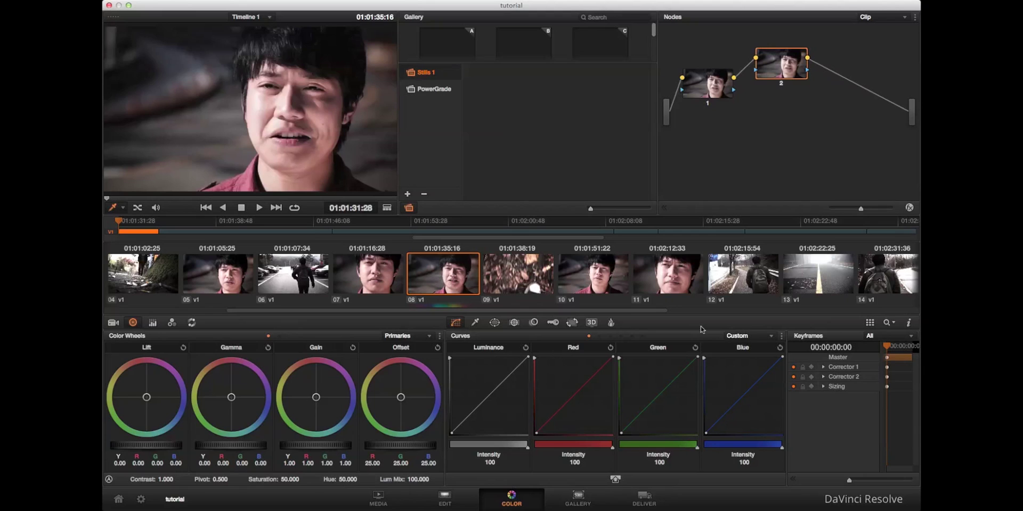
Step: Reset the custom curves of node 2 and turn off Gang Custom Curves
click(782, 337)
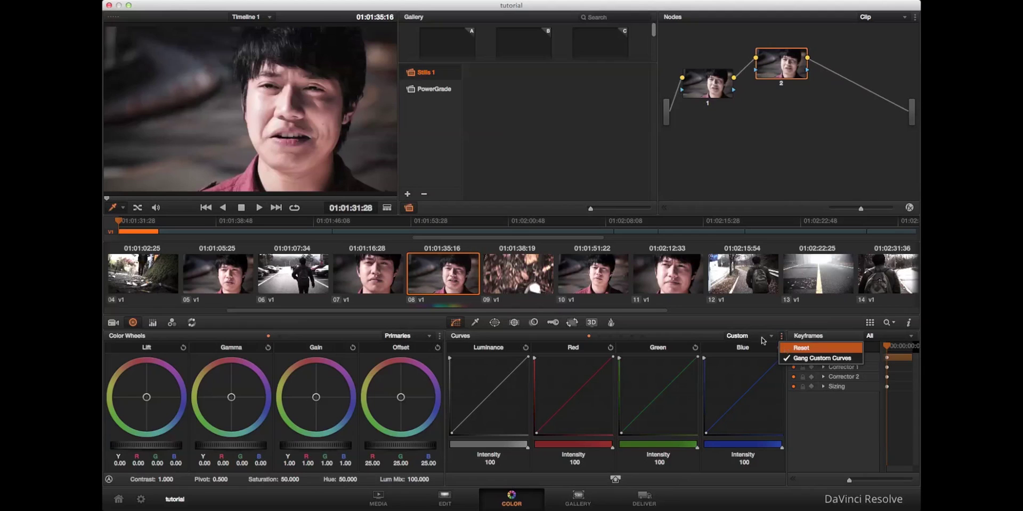
click(805, 348)
click(781, 337)
click(790, 360)
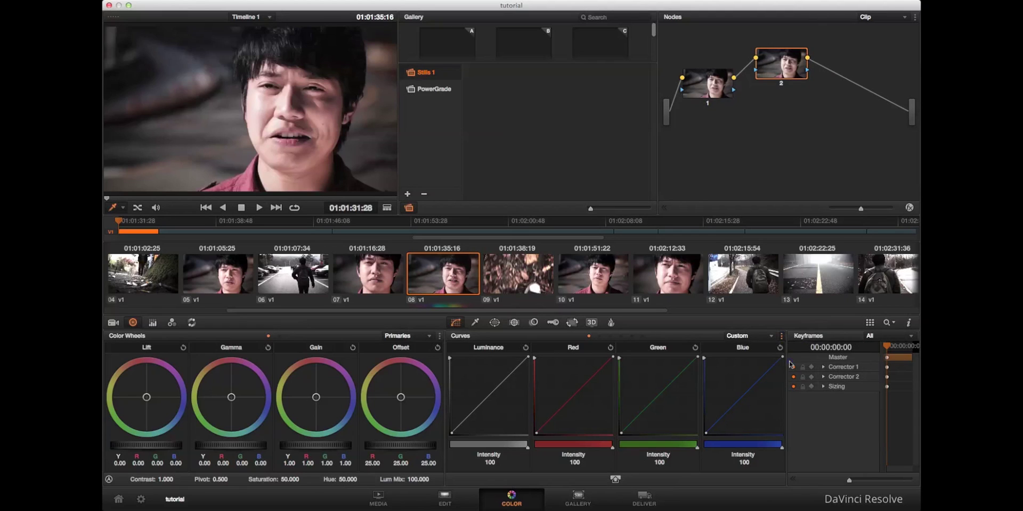
click(782, 336)
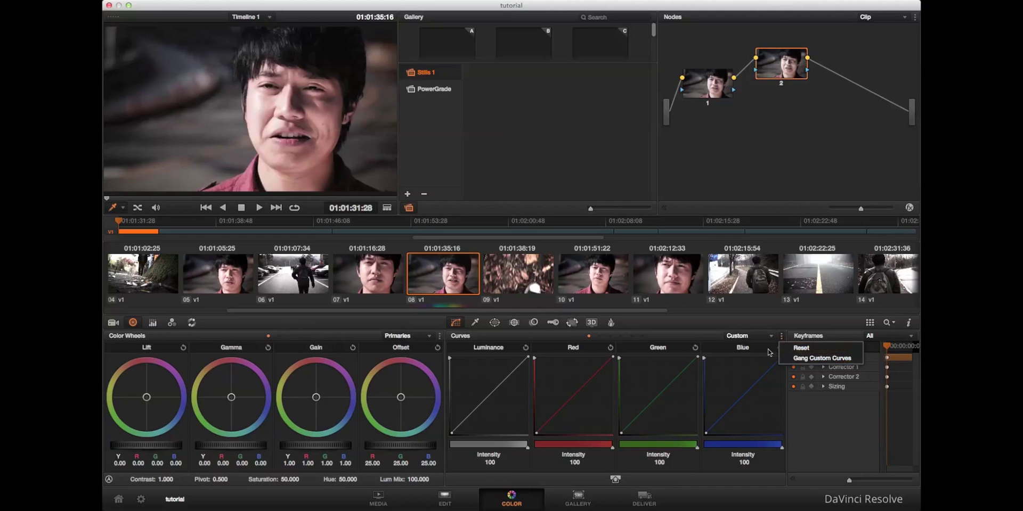
Step: Try pulling down node 2's luminance curve with Gang Custom Curves on, then reset the curves and turn ganging off
click(803, 361)
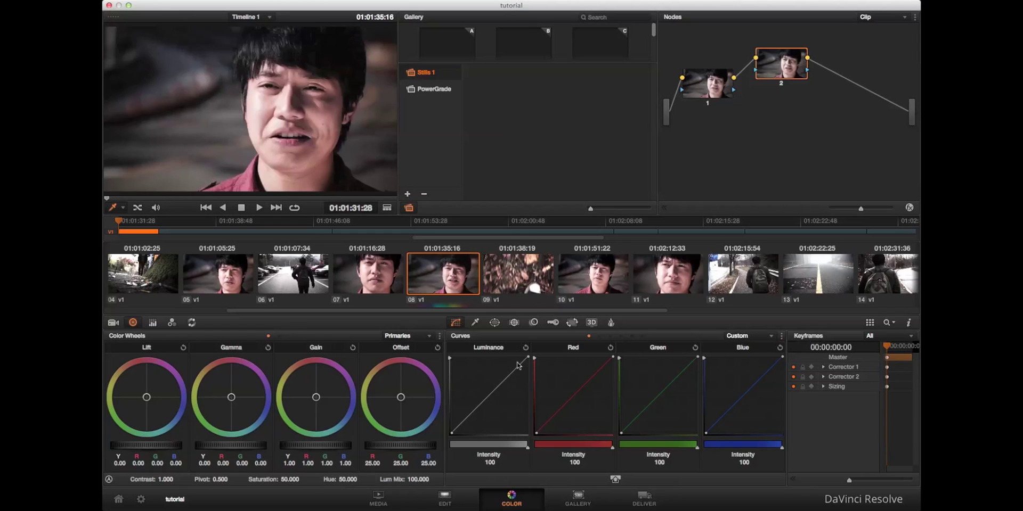
mouse_move(506, 401)
mouse_down()
mouse_move(498, 408)
mouse_move(508, 393)
mouse_up()
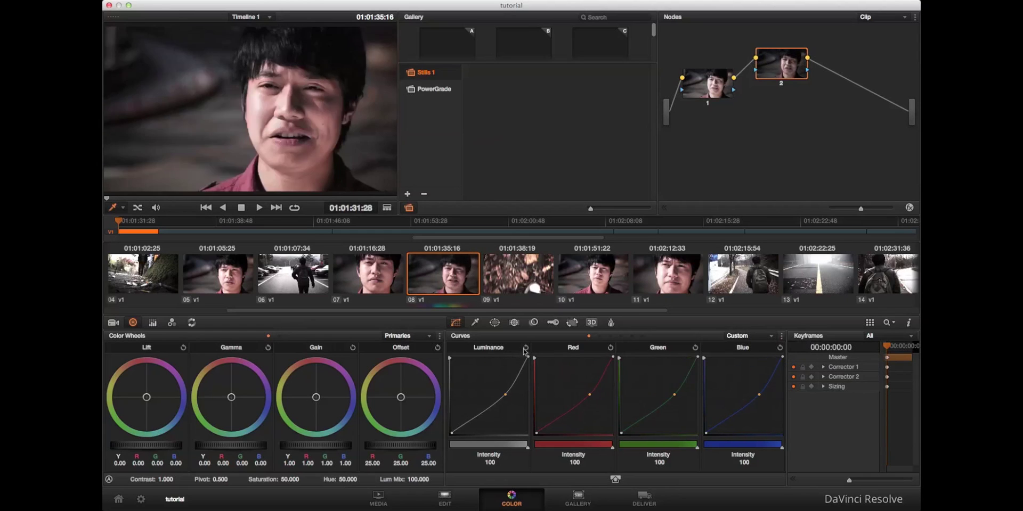
click(525, 347)
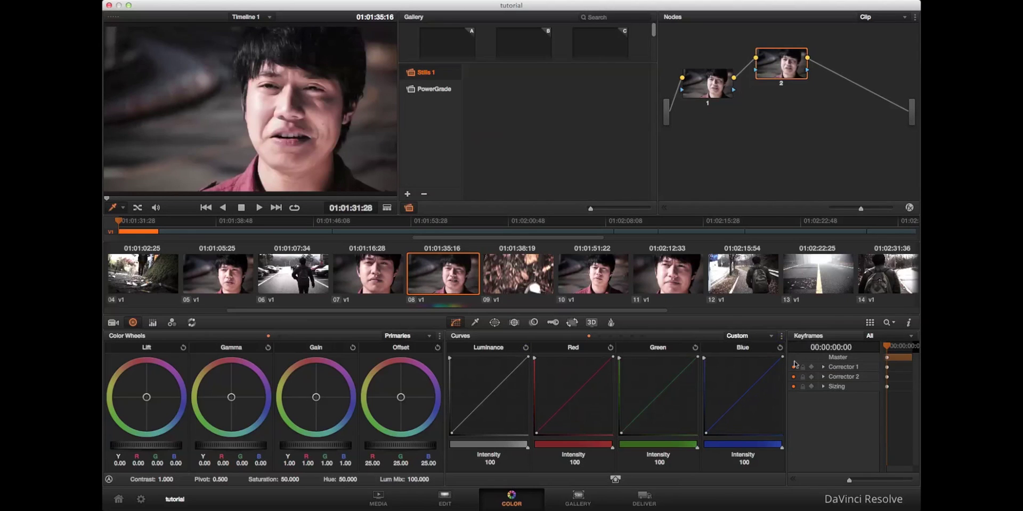
click(782, 336)
Step: Try raising the midtones of node 2's red curve on its own, and reset the red curve
click(582, 377)
drag(587, 397, 578, 376)
mouse_move(667, 394)
mouse_down()
mouse_move(672, 415)
mouse_move(668, 400)
mouse_up()
click(610, 348)
click(611, 349)
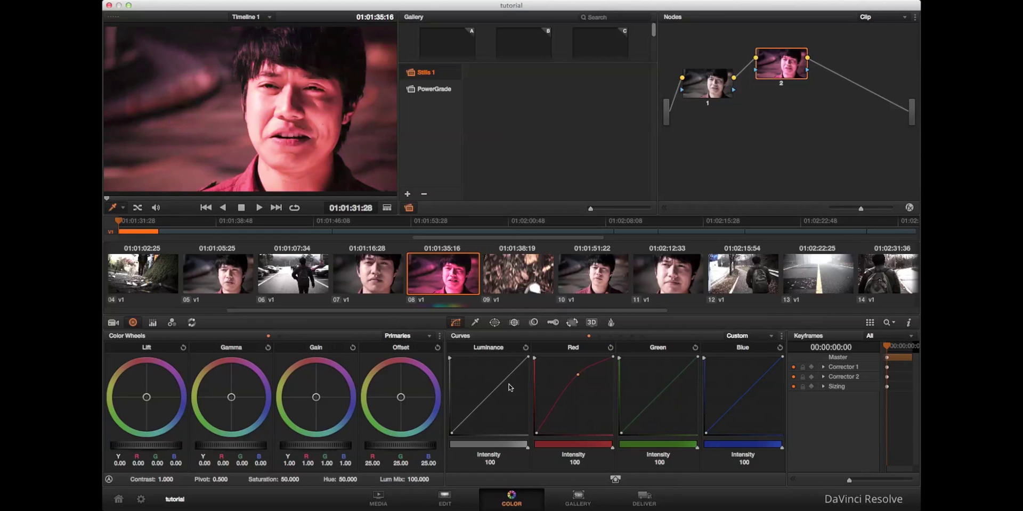
Step: Add shadow, midtone and highlight points to node 2's luminance curve and pull the shadows down slightly
click(473, 413)
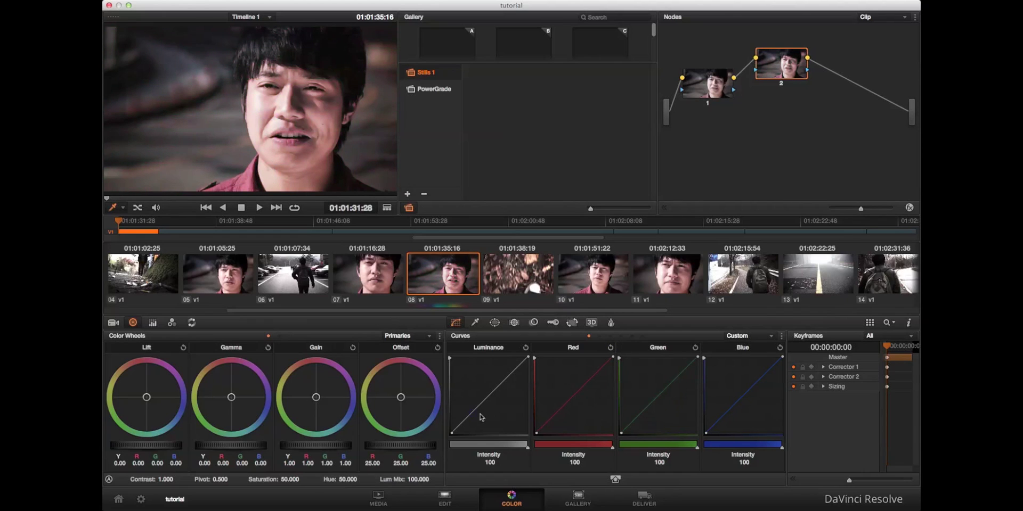
click(509, 378)
click(493, 396)
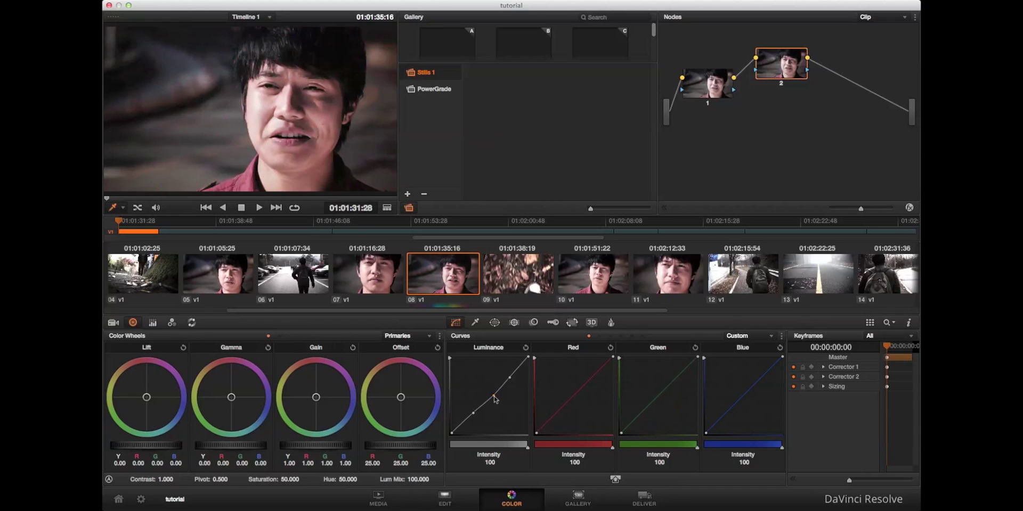
drag(494, 398, 475, 416)
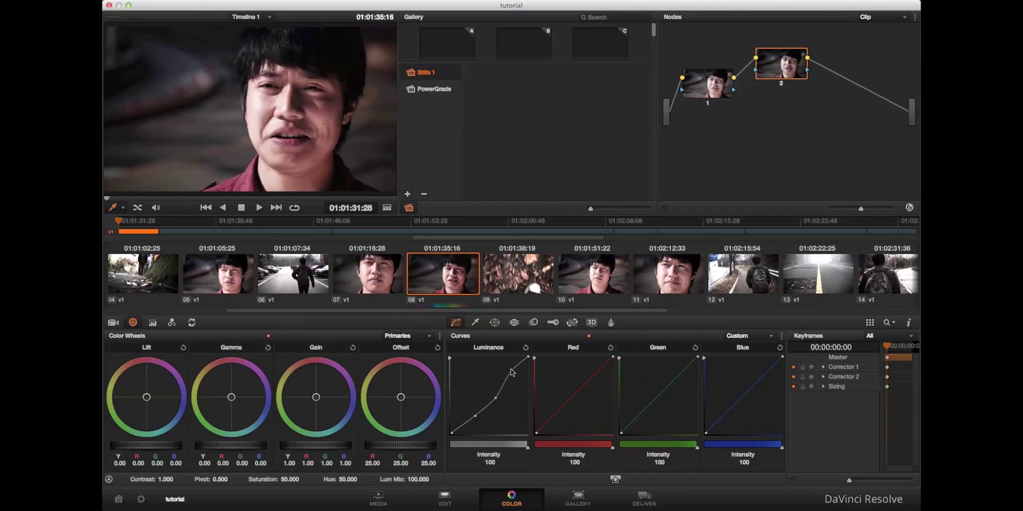
Step: Soften node 2's luminance curve by lowering the highlight point, raising the midtone point and repositioning the shadow point in the deep shadows
click(512, 369)
drag(513, 369, 515, 372)
drag(497, 401, 494, 396)
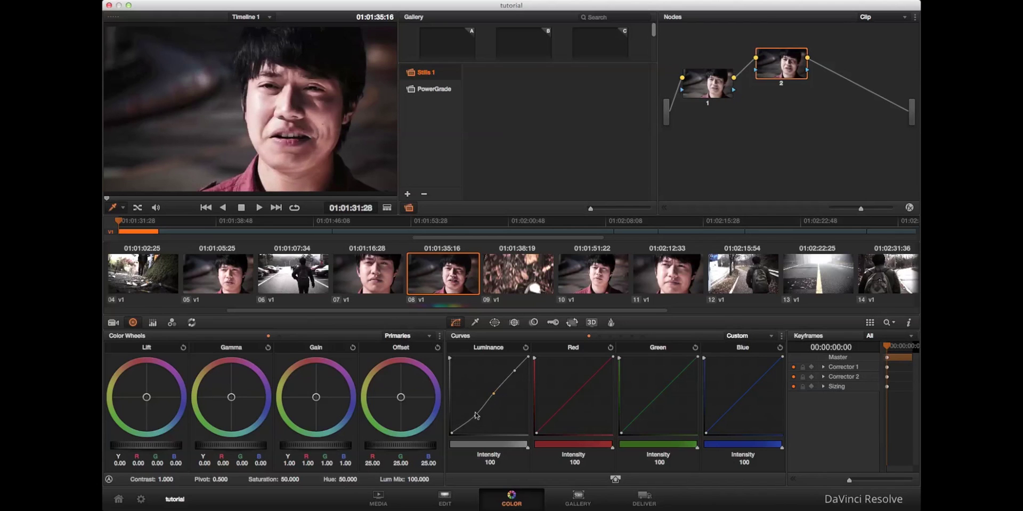
click(463, 423)
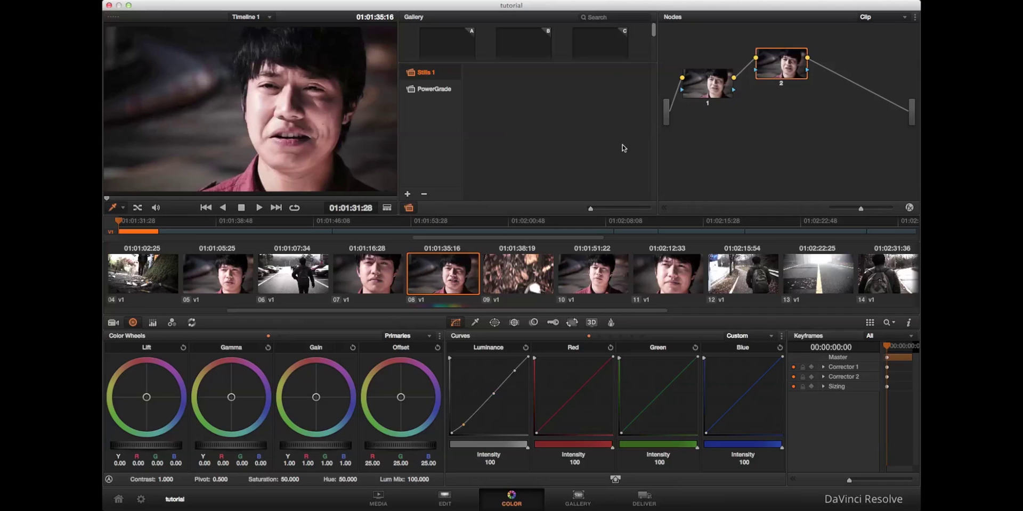
Step: Compare the image with node 2 disabled and enabled, leaving the node enabled
click(713, 84)
click(786, 60)
key(super+d)
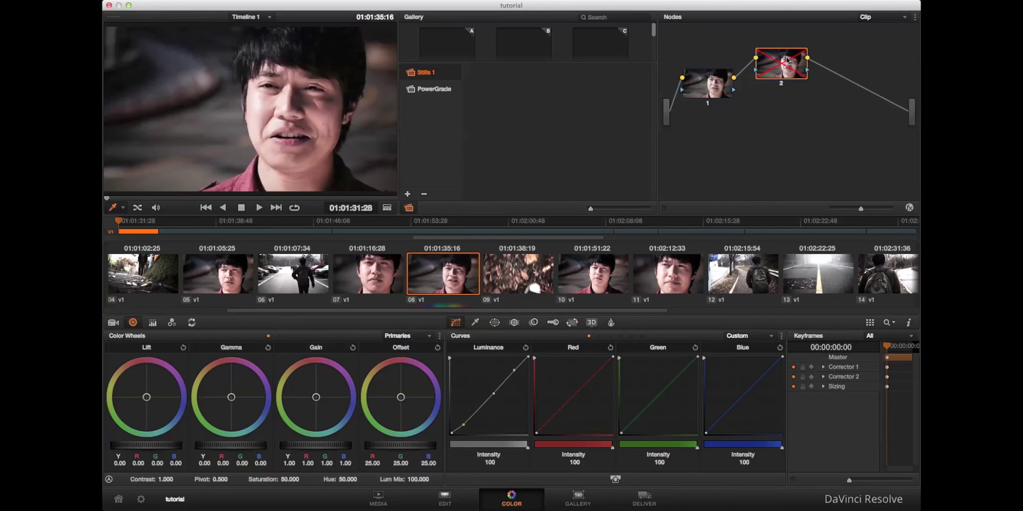
key(super+d)
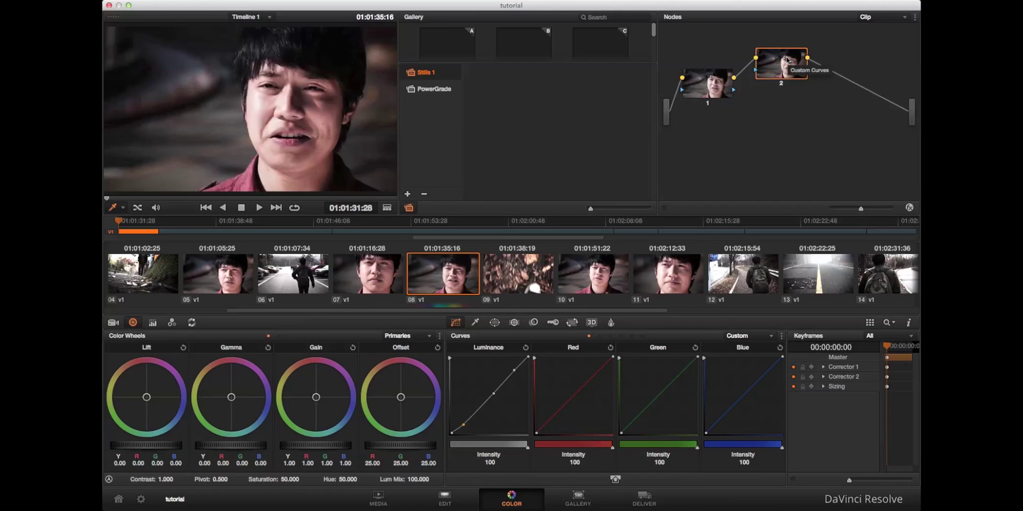
key(super+d)
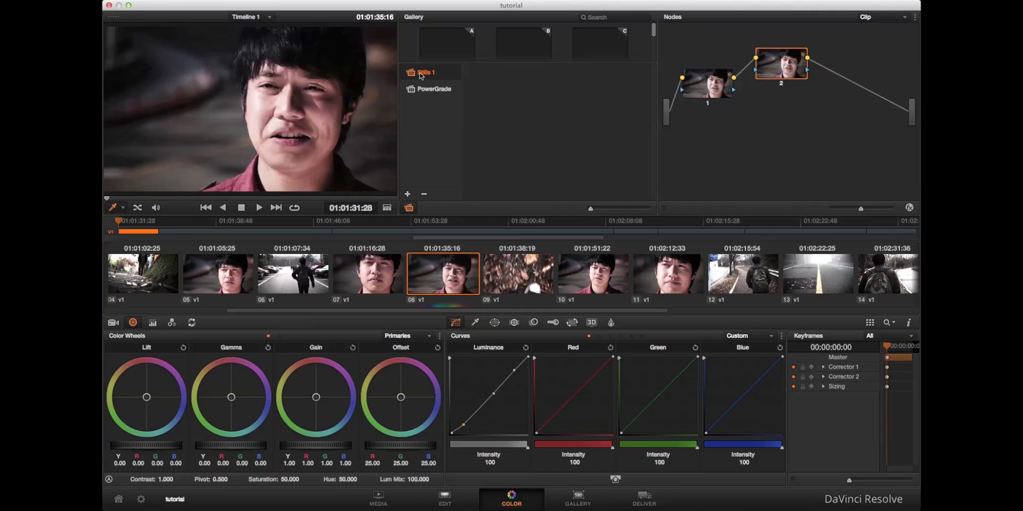
key(super+d)
key(super+d)
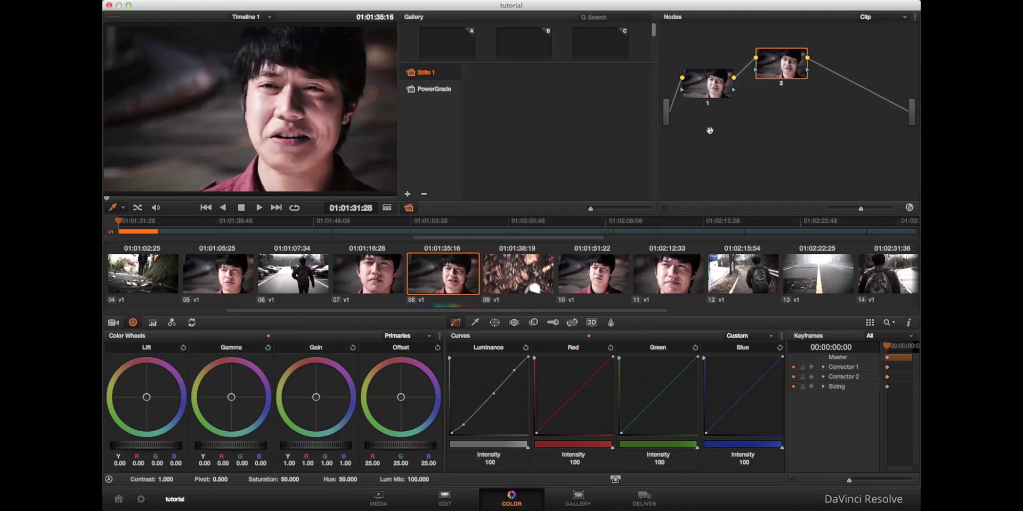
right_click(781, 67)
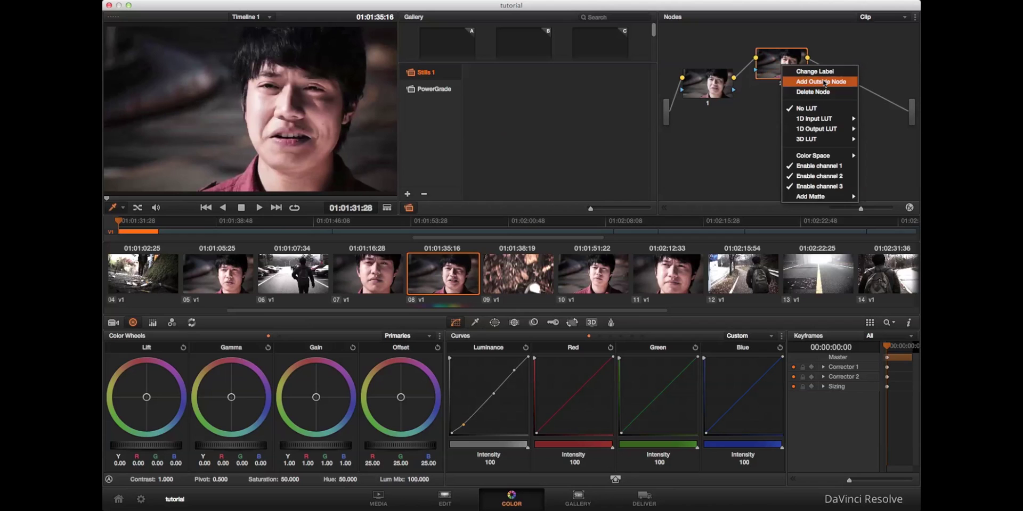
click(754, 155)
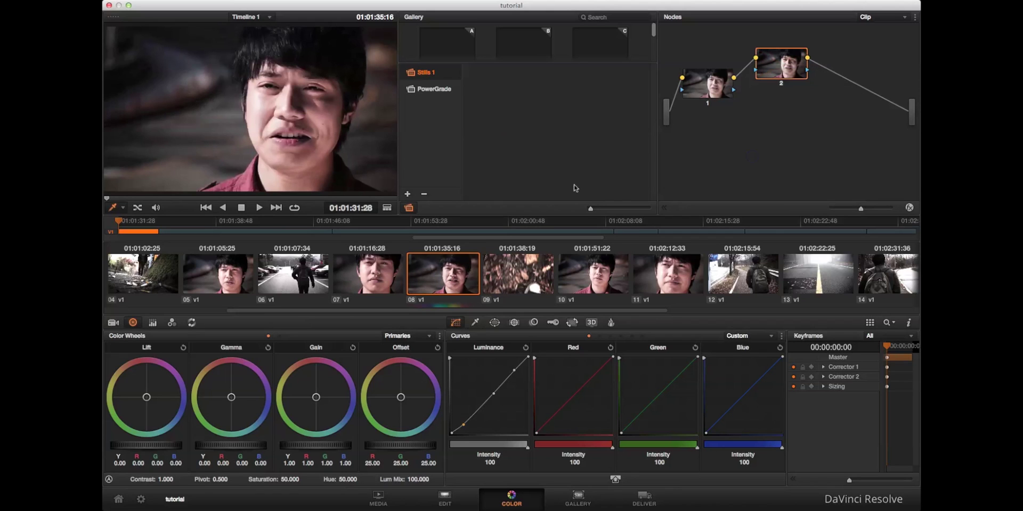
click(495, 322)
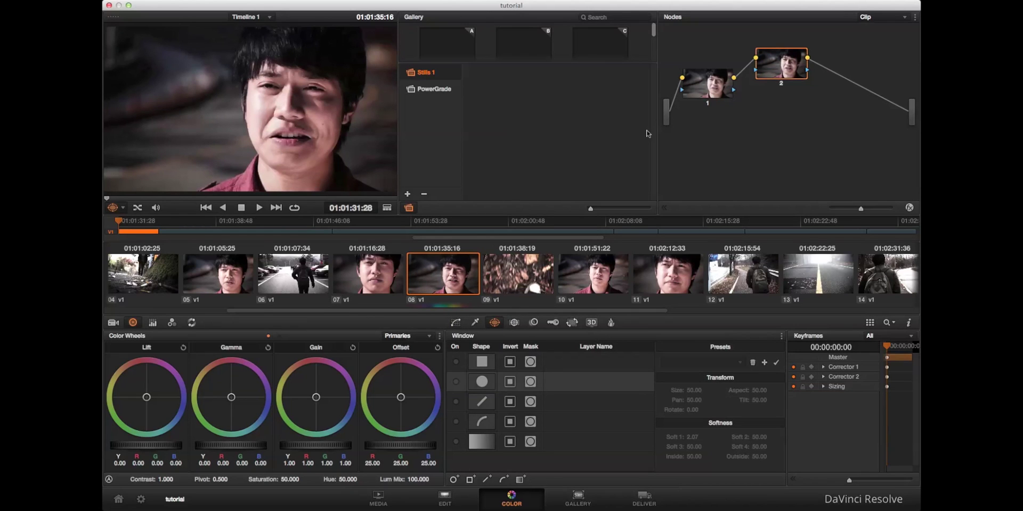
drag(709, 83, 715, 79)
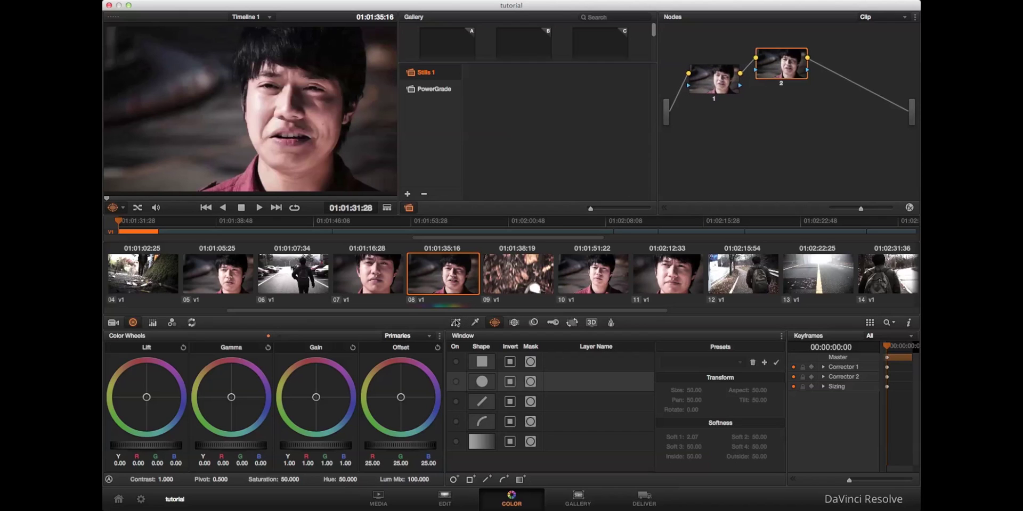
Step: Reset node 2's luminance curve and add a single control point in its shadows
click(456, 324)
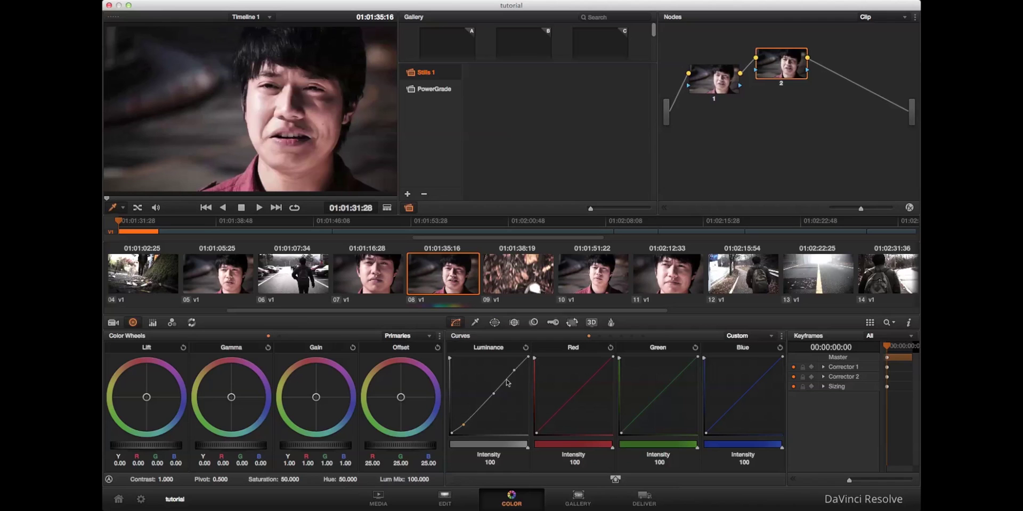
click(525, 347)
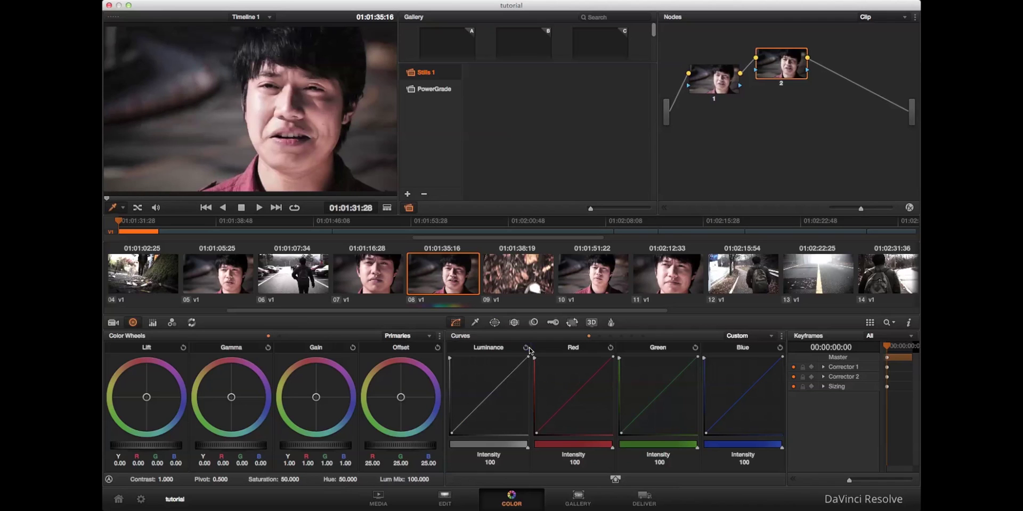
click(471, 414)
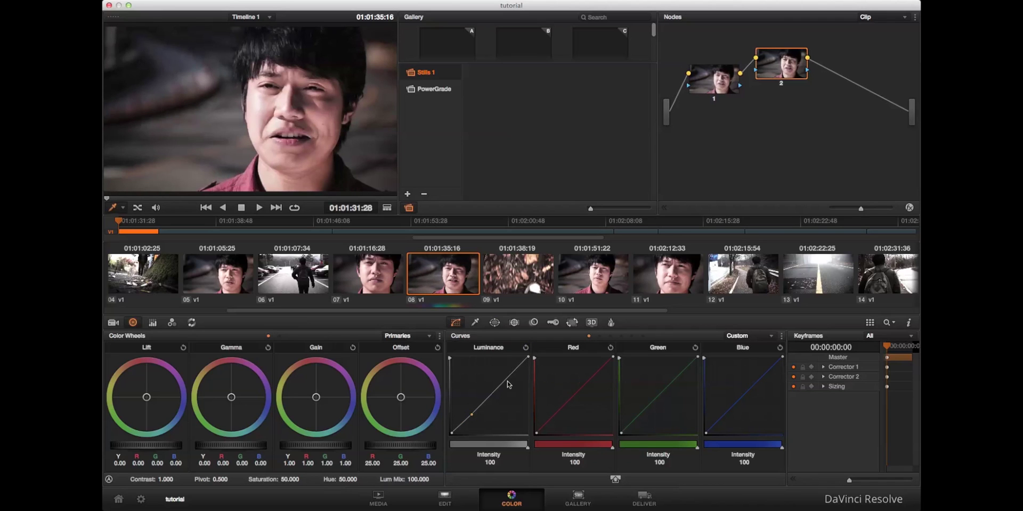
Step: Select clip 15 for grading and reposition its node 1 slightly in the node graph
scroll(703, 277, right, 5)
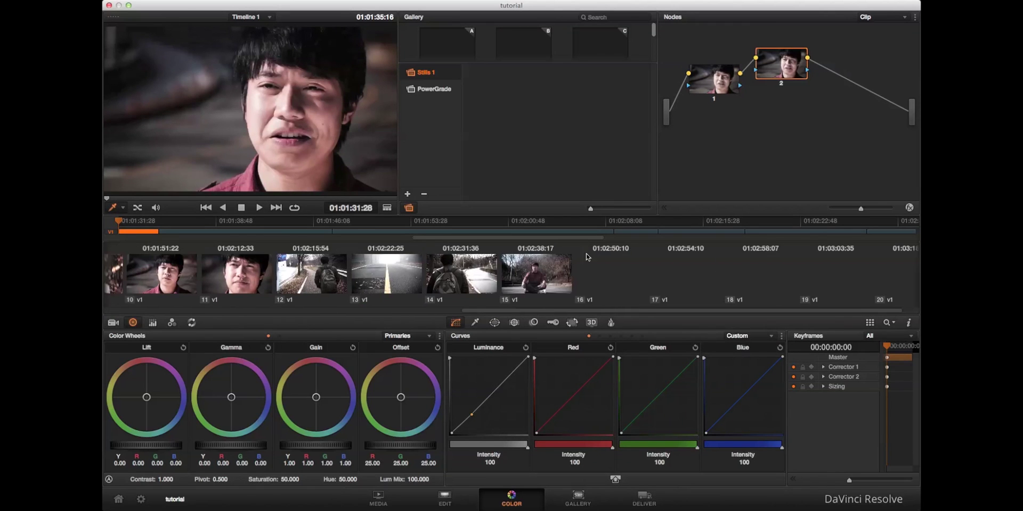
click(534, 272)
drag(699, 72, 724, 87)
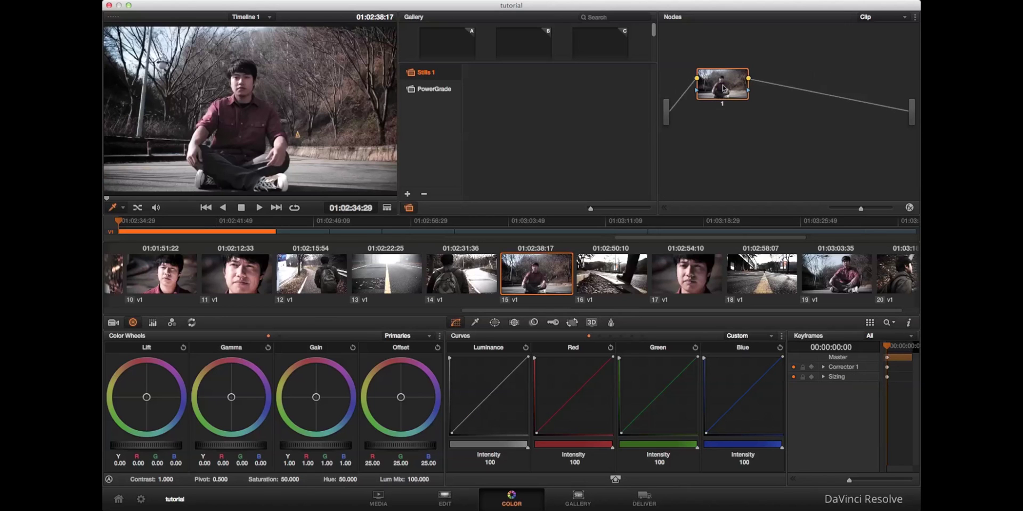
Step: Try an S-shaped luminance curve on node 1 of clip 15, with lowered shadows, a fixed midtone point and raised highlights
click(471, 414)
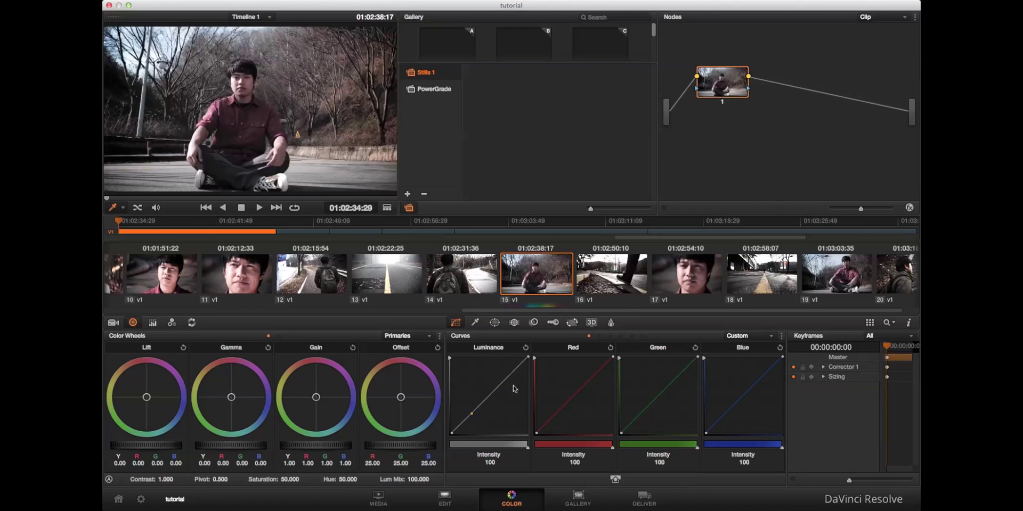
drag(511, 376, 509, 371)
drag(472, 415, 476, 418)
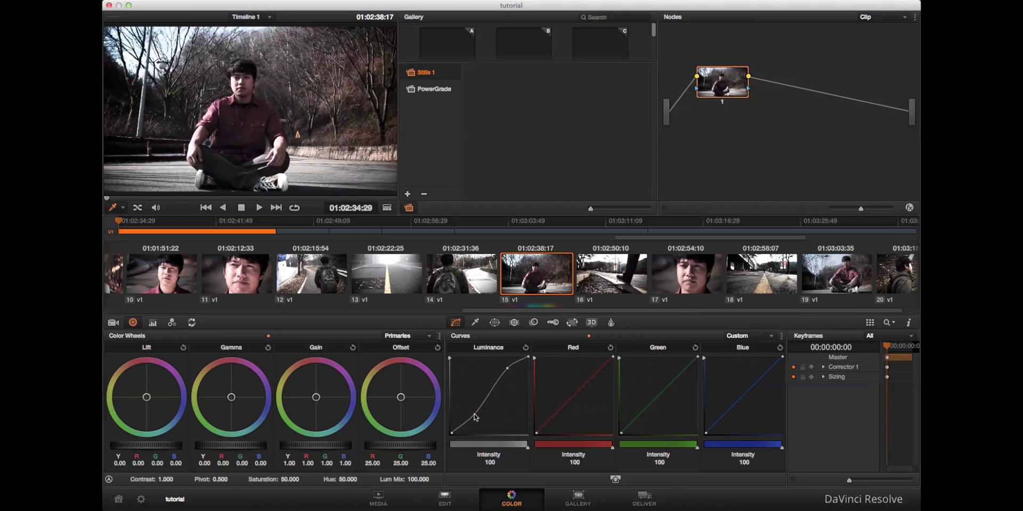
drag(506, 371, 504, 366)
click(490, 396)
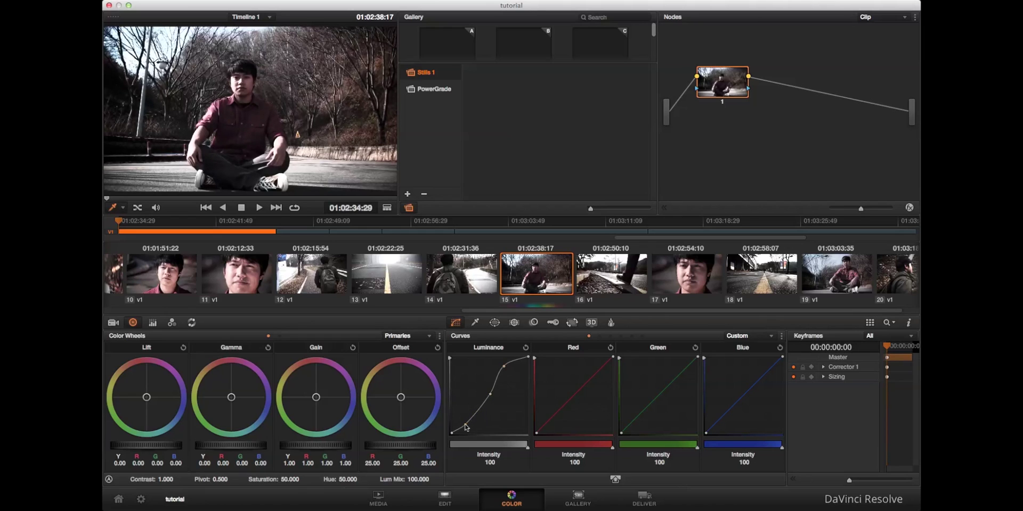
click(469, 422)
drag(505, 368, 506, 370)
click(490, 396)
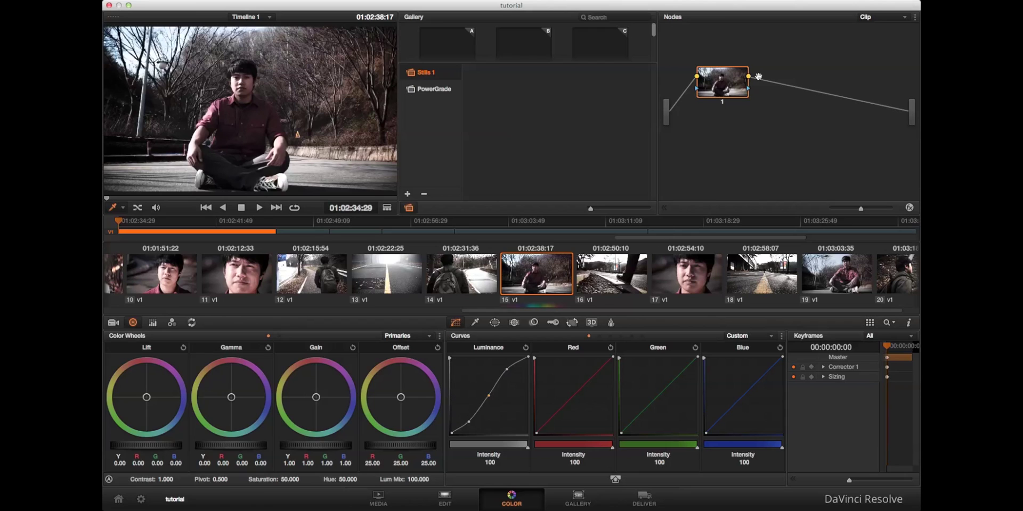
Step: Reset the luminance curve of clip 15's node 1 and add a serial node after it
drag(720, 94, 716, 97)
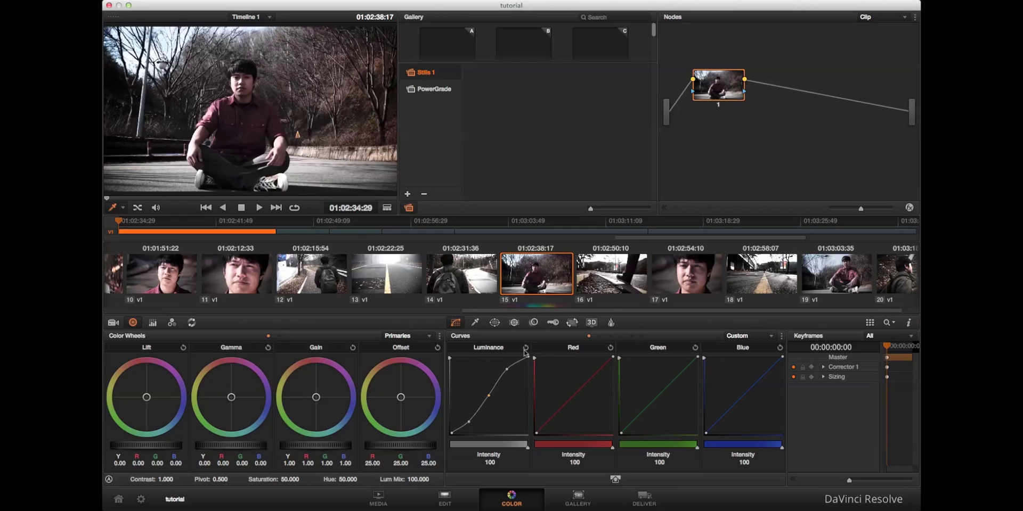
click(525, 348)
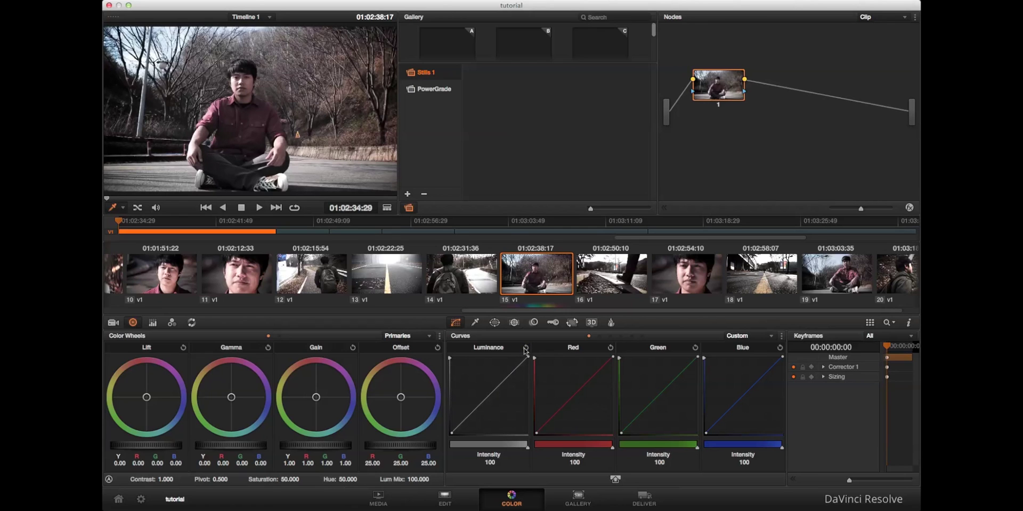
key(alt+s)
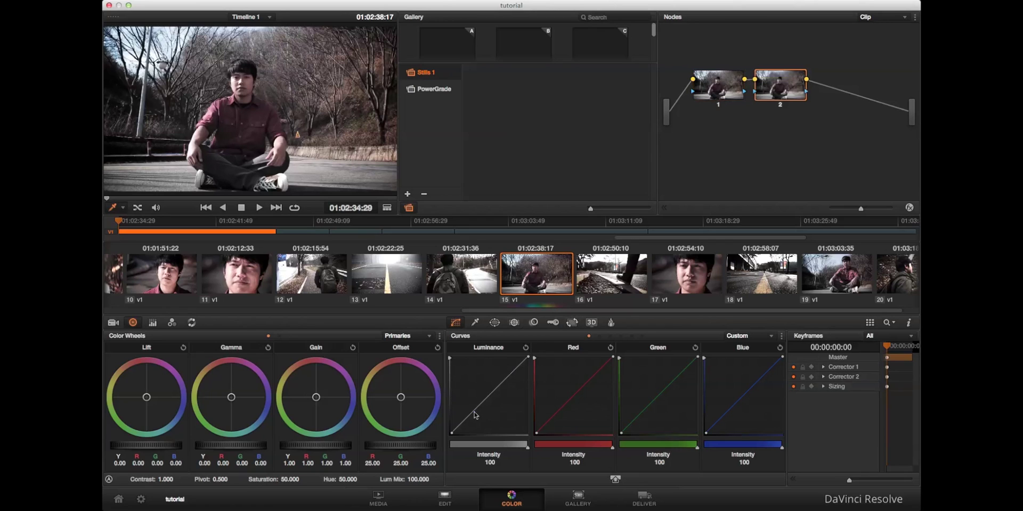
Step: Shape the luminance curve of clip 15's node 2 with a shadow point slightly below the diagonal and raised midtone and highlight points
drag(473, 414, 476, 417)
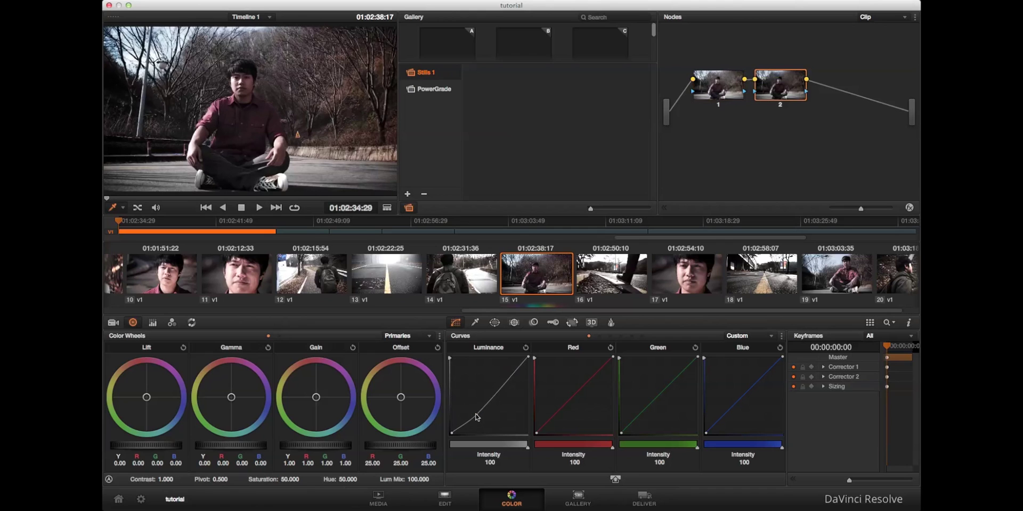
drag(508, 377, 503, 376)
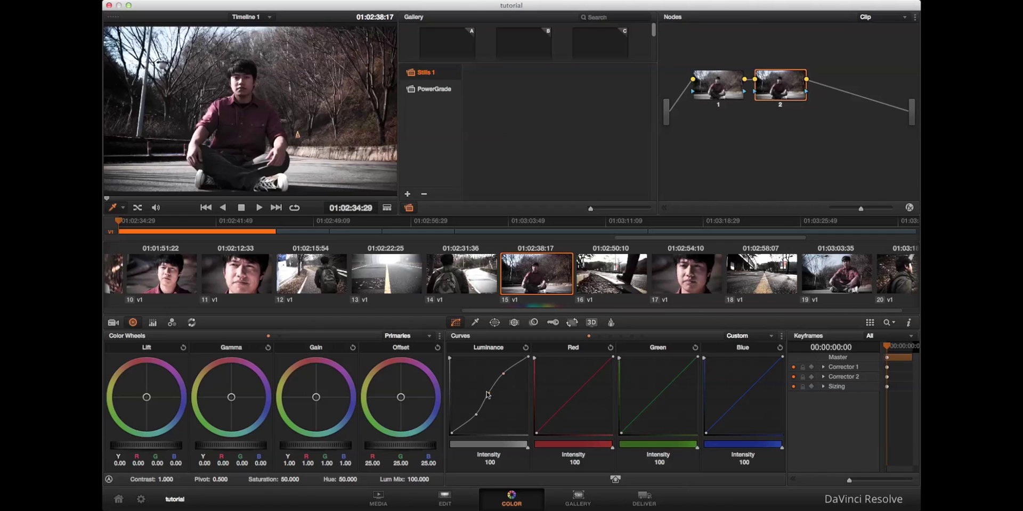
click(487, 394)
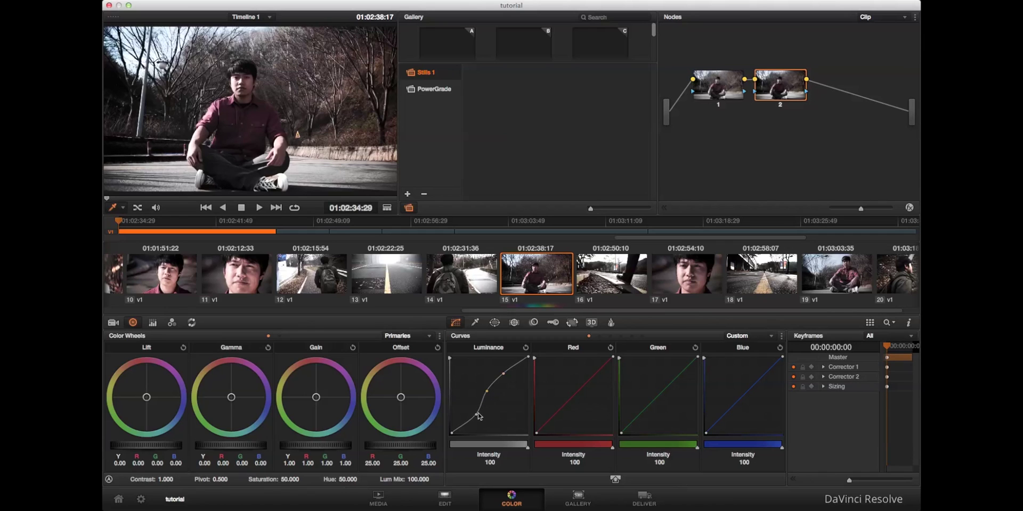
drag(477, 415, 475, 415)
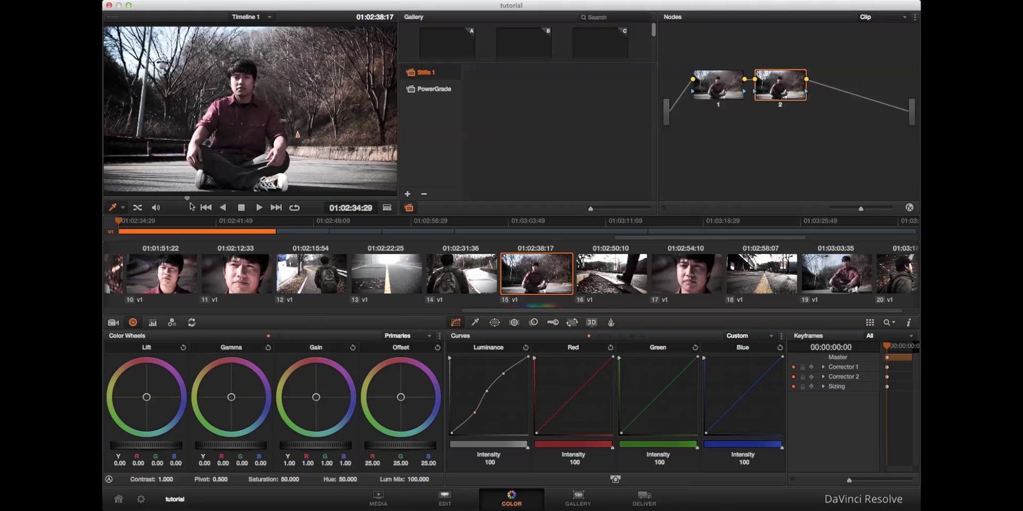
Step: Compare clip 15 with and without node 2's correction at a frame midway through the clip
click(241, 200)
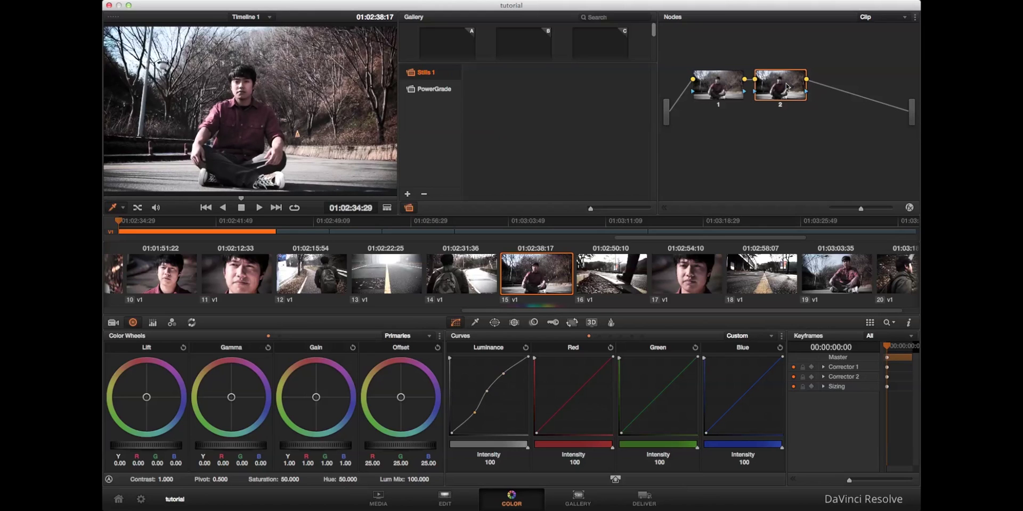
key(ctrl+d)
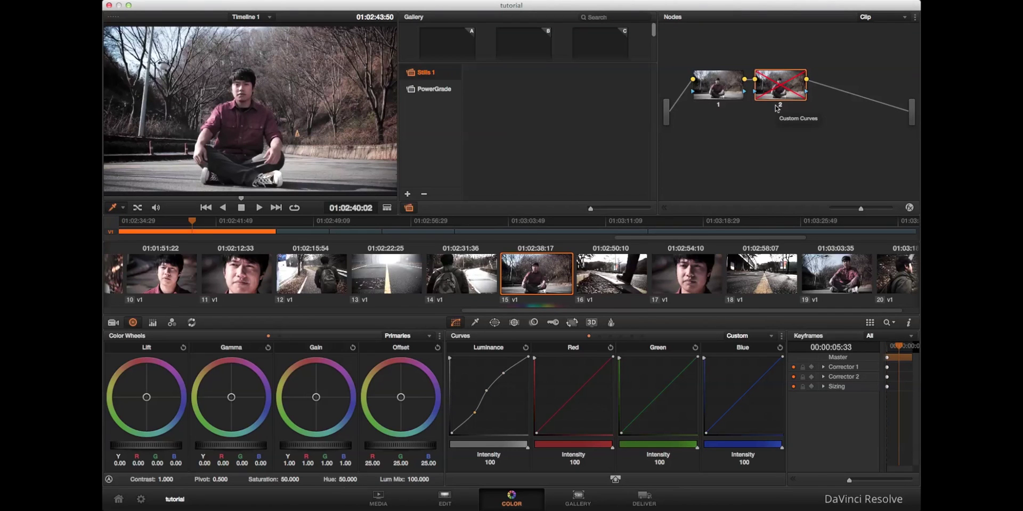
key(ctrl+d)
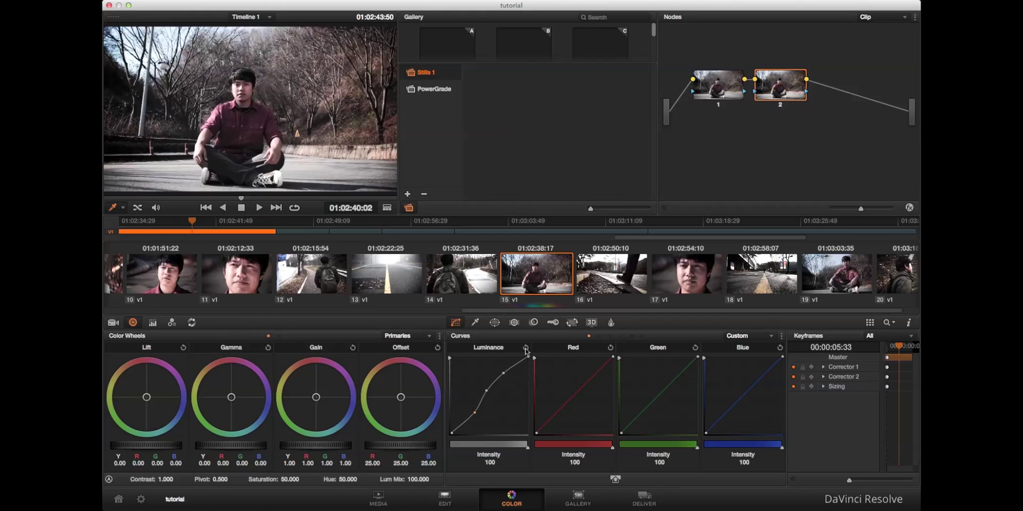
Step: Reset the luminance curve of clip 15's node 2 and set its master Lift to -0.07, Gamma to 0.05 and Gain to 1.09
click(526, 348)
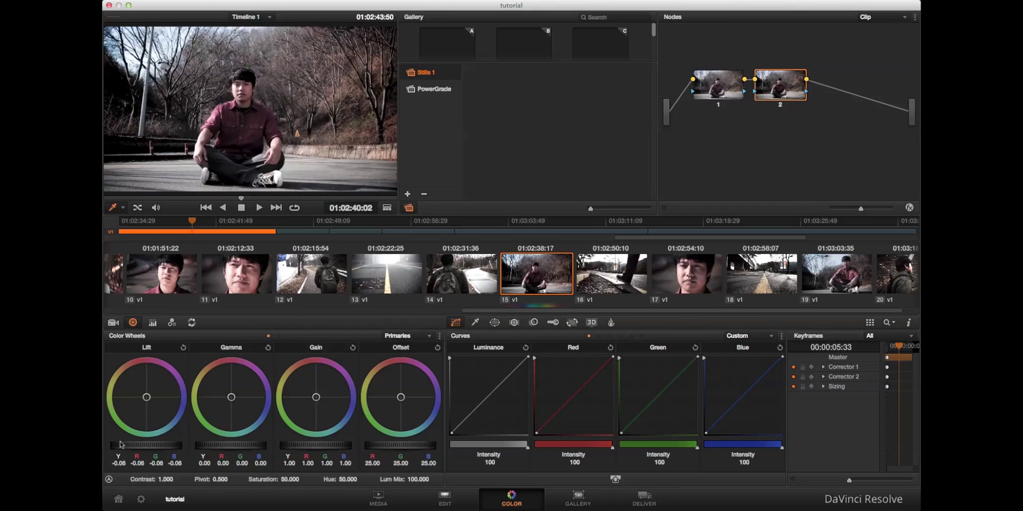
drag(121, 445, 119, 445)
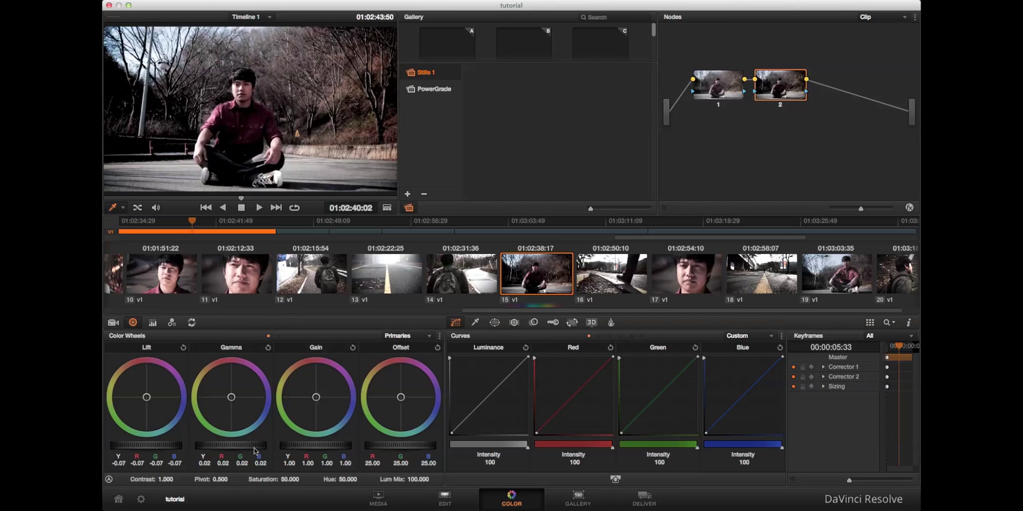
drag(255, 451, 318, 442)
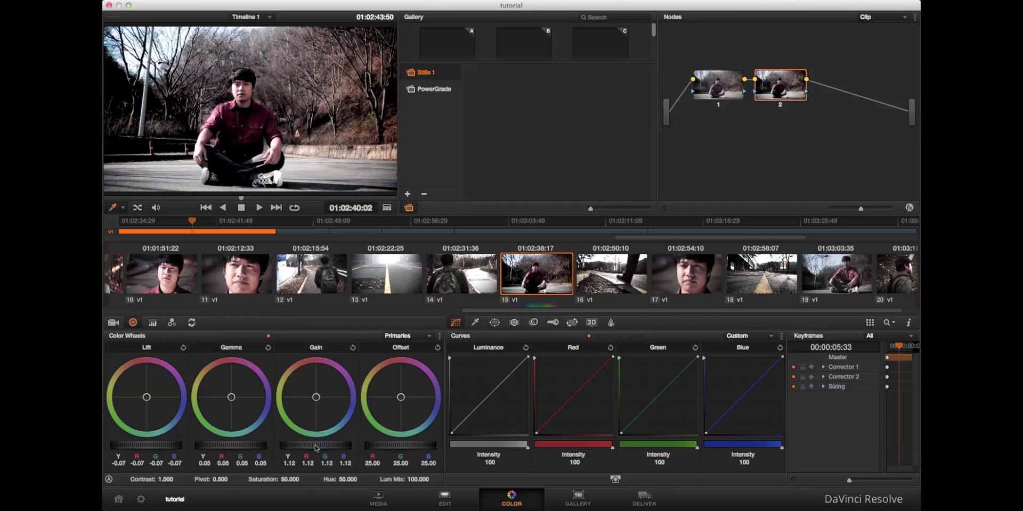
drag(311, 448, 311, 447)
key(super+d)
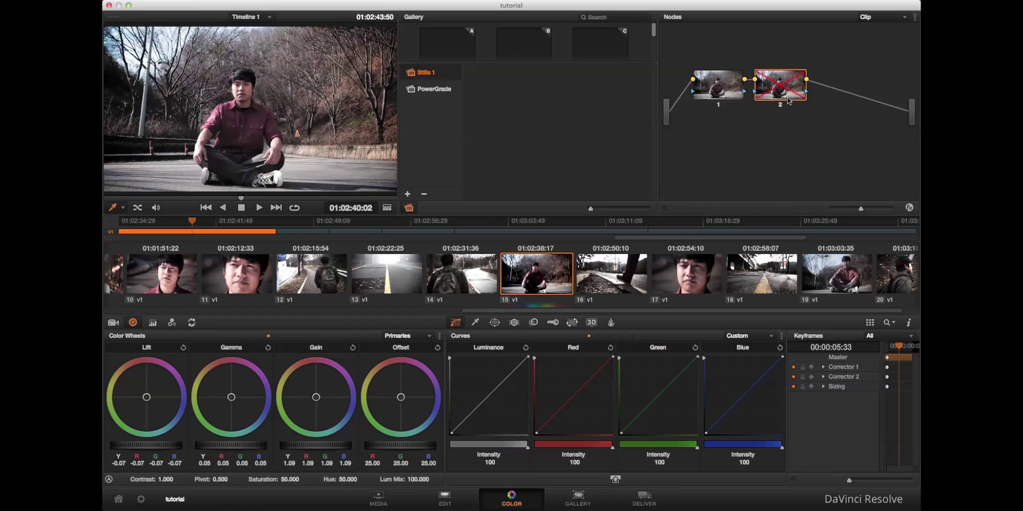
key(super+d)
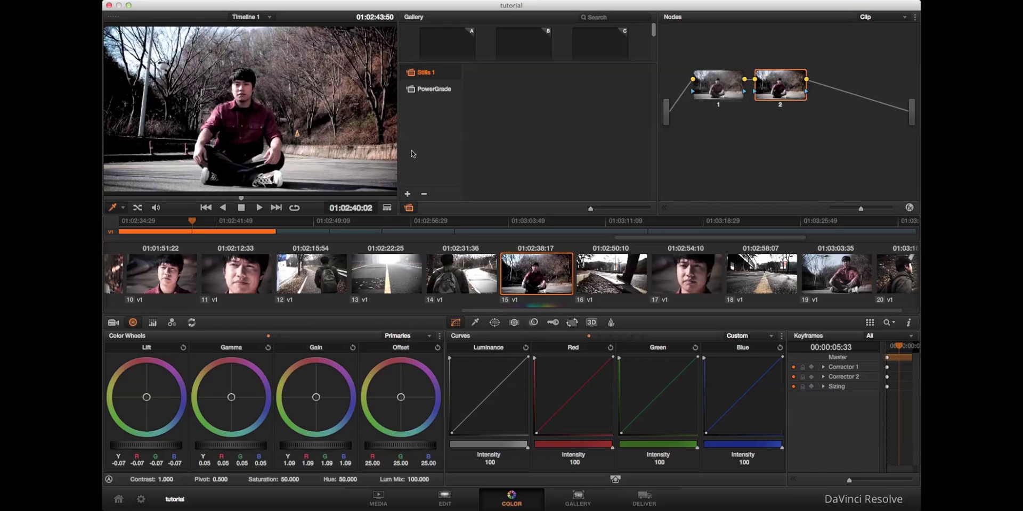
Step: Grab a still of clip 15's grade into the gallery and apply that still's grade to clip 17
right_click(260, 69)
click(304, 81)
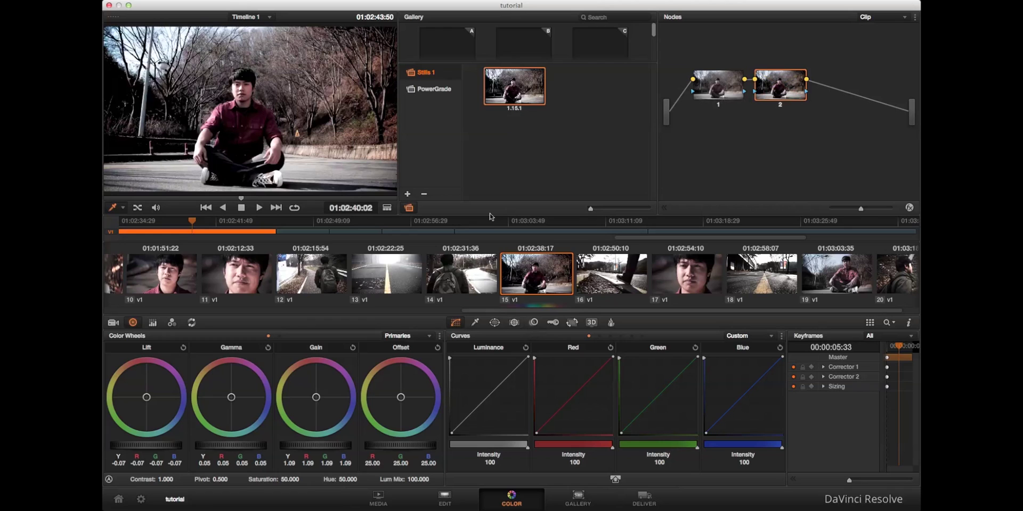
click(685, 277)
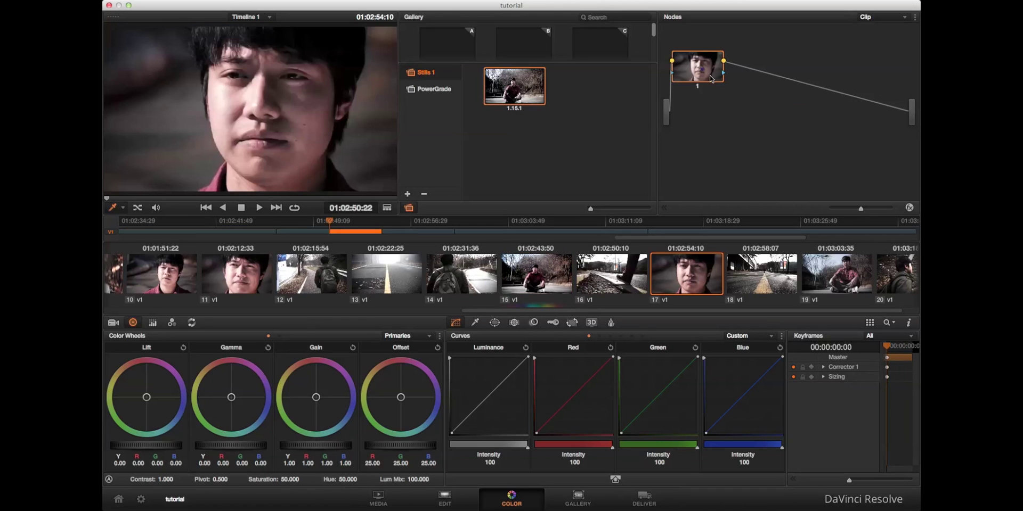
drag(518, 89, 729, 101)
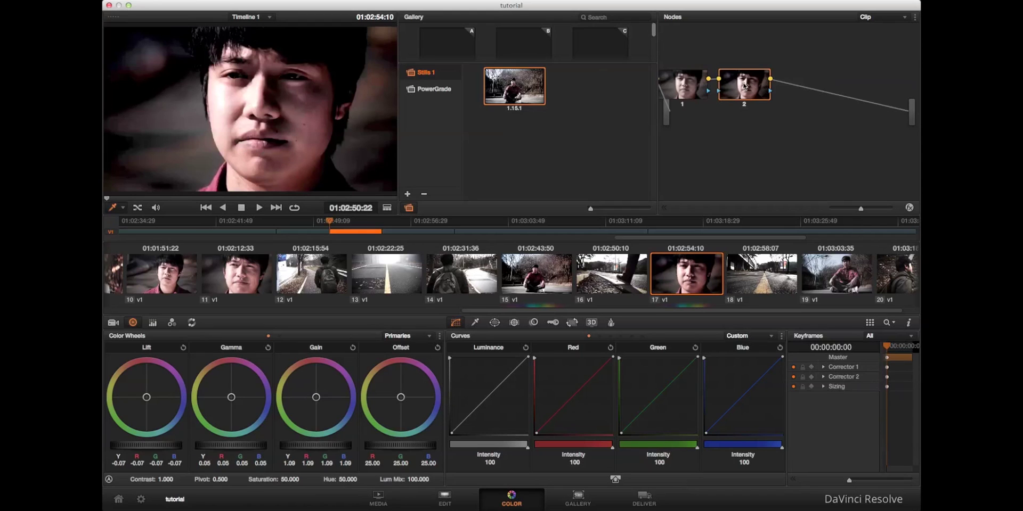
Step: Compare clip 17 with and without the correction in its node 2
key(super+d)
key(super+d)
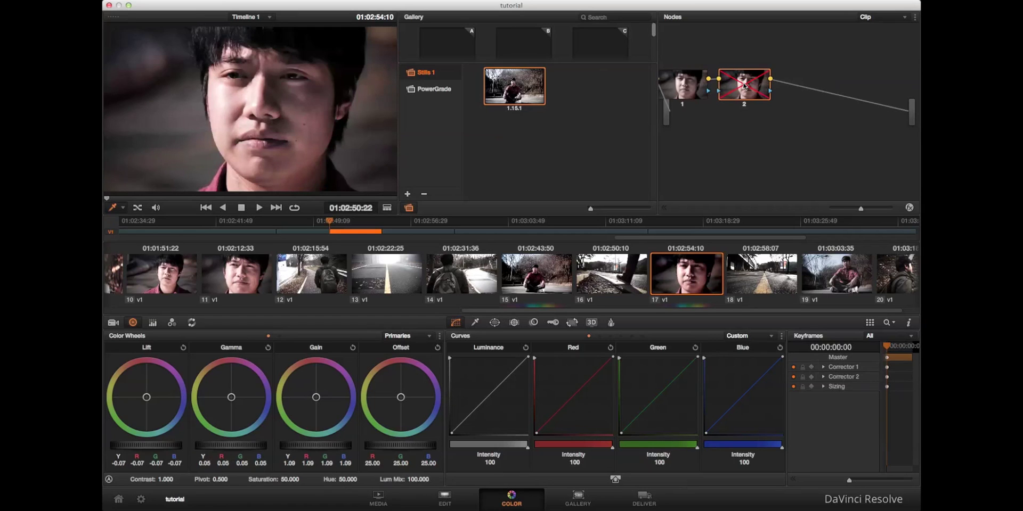
key(super+d)
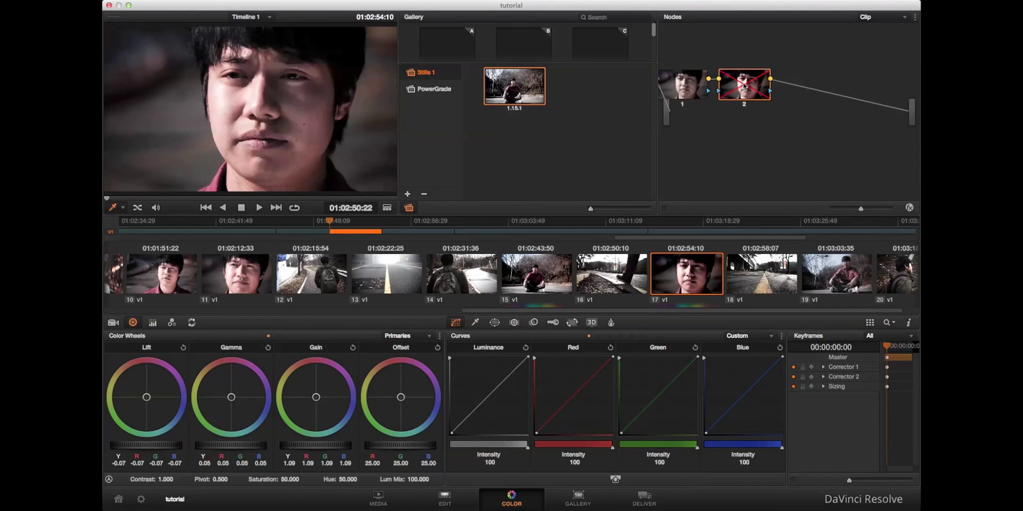
key(super+d)
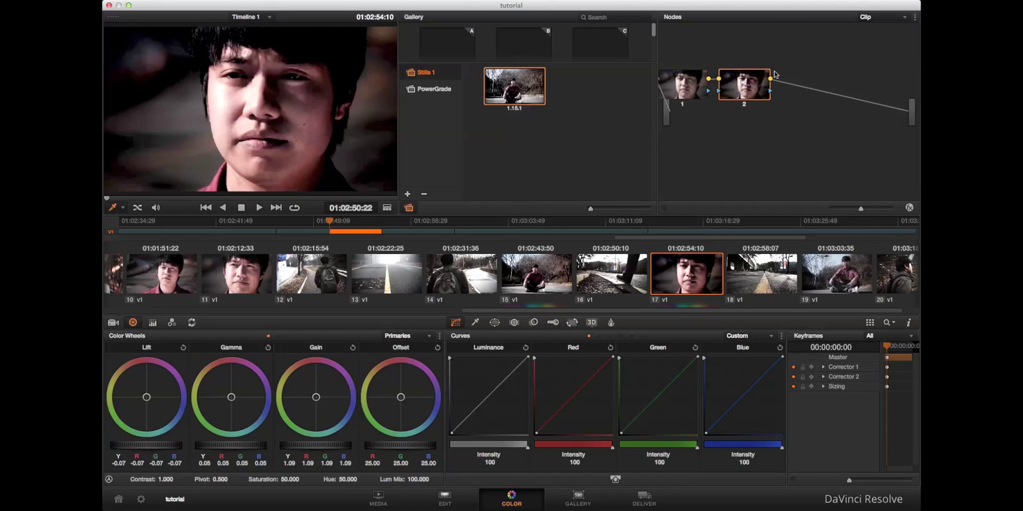
Step: Rearrange clip 17's node graph so both nodes are fully in view, with node 2 above and to the right of node 1
drag(744, 84, 781, 71)
drag(680, 90, 714, 93)
drag(784, 80, 799, 69)
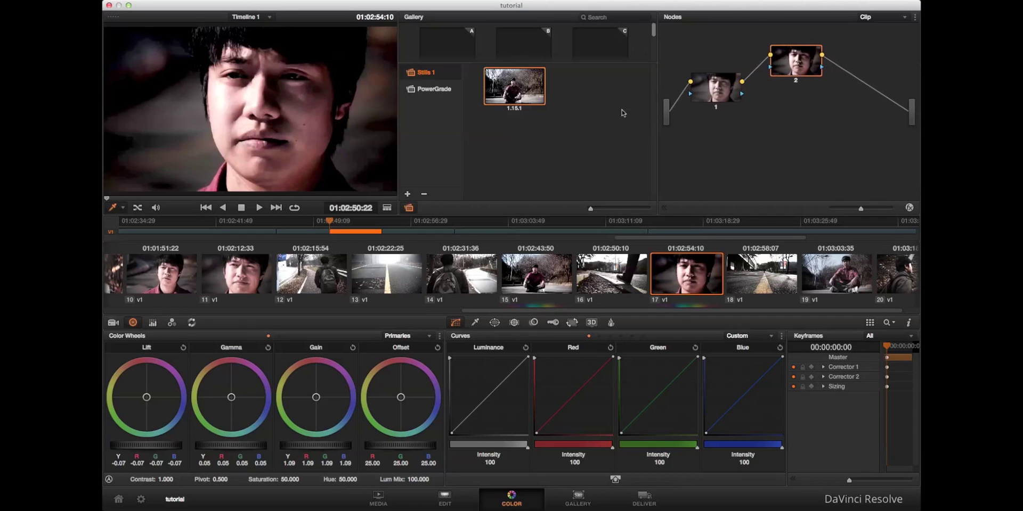